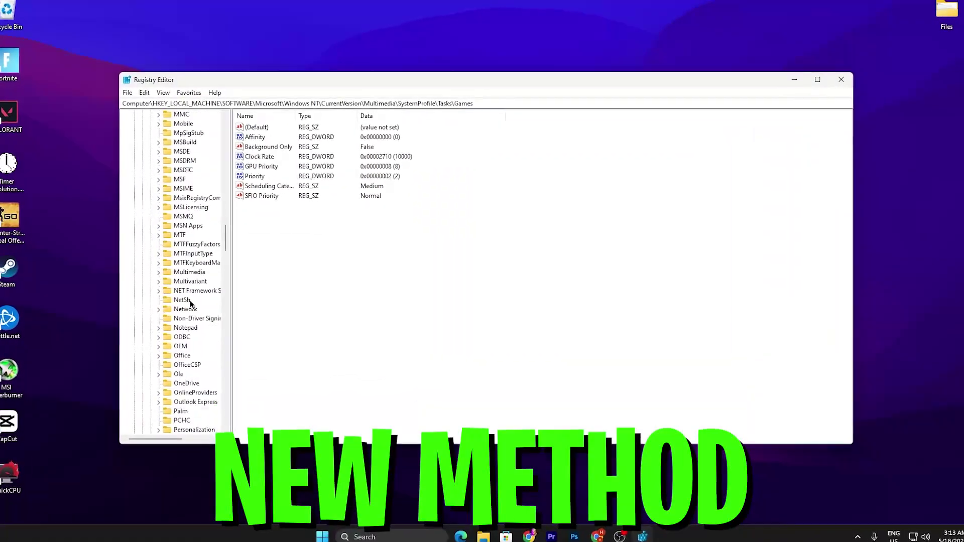
Scroll through the Tasks\Games key values in Registry Editor.
scroll(189, 300, "down", 10)
scroll(169, 311, "down", 9)
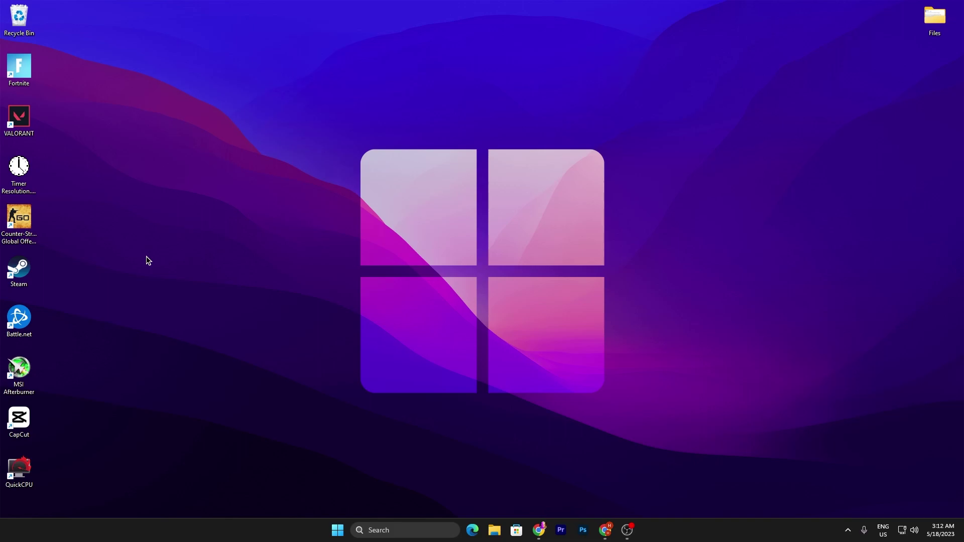
Search for regedit from the taskbar and run Registry Editor as administrator.
left_click(396, 531)
type("registry Editor")
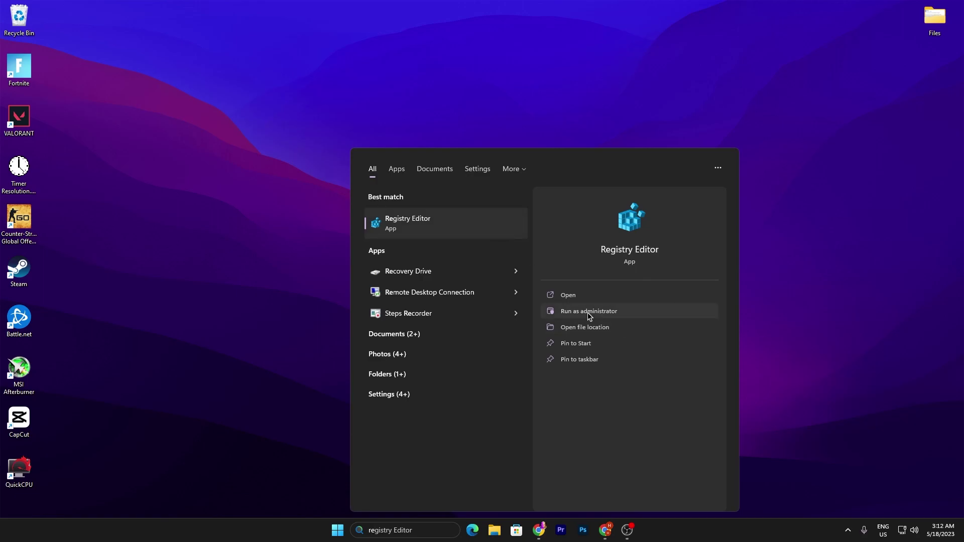
left_click(589, 311)
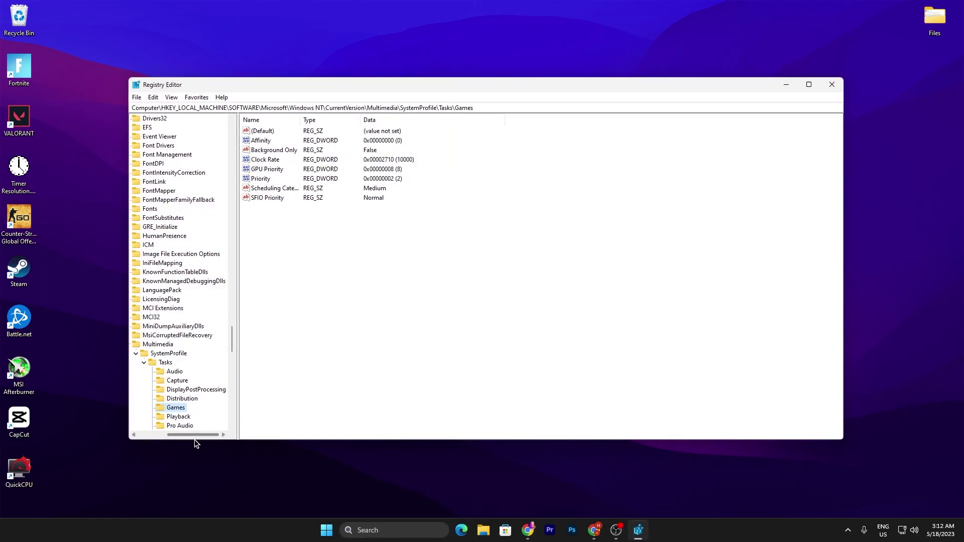
Navigate to HKLM\SOFTWARE\Microsoft\Windows NT\CurrentVersion\Multimedia\SystemProfile\Tasks\Games.
left_click_drag(194, 435, 158, 436)
scroll(171, 408, "up", 20)
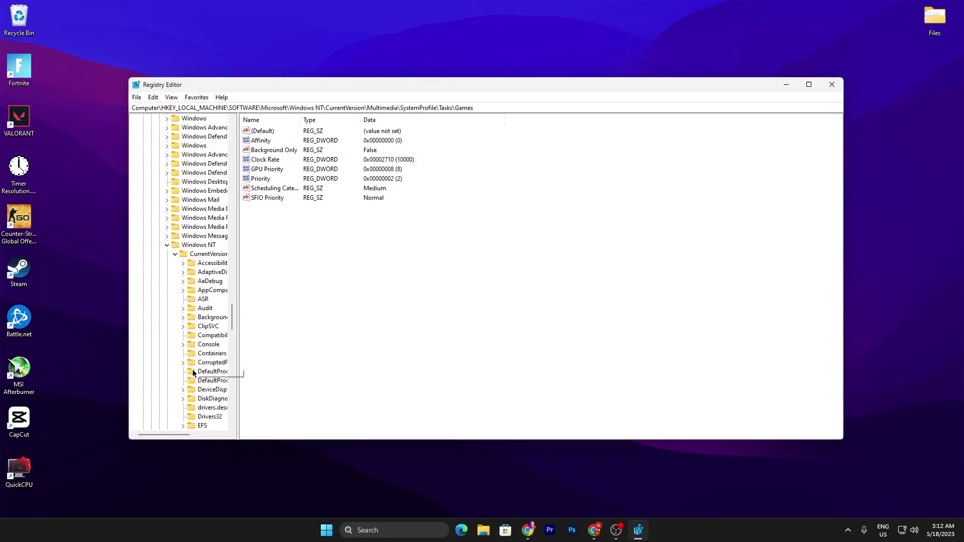
scroll(167, 367, "up", 20)
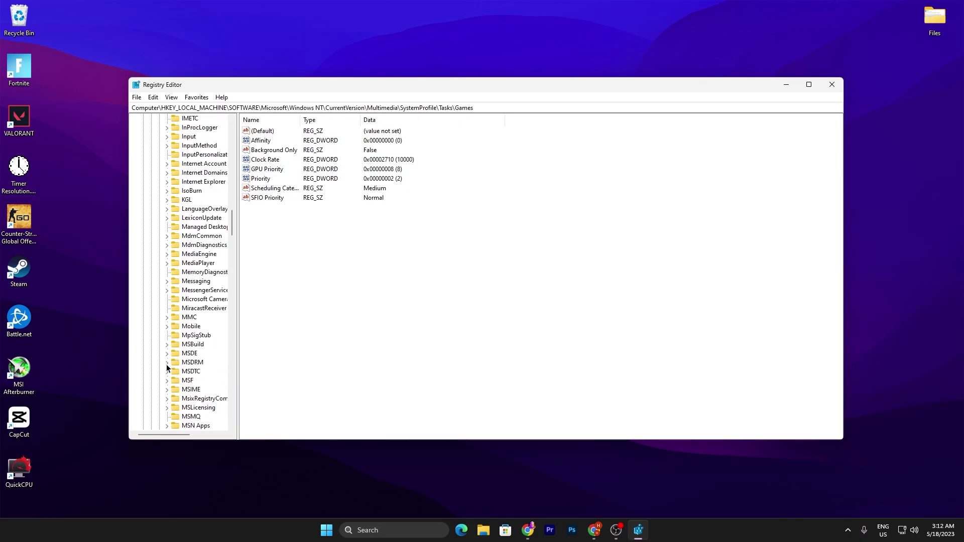
scroll(166, 364, "up", 12)
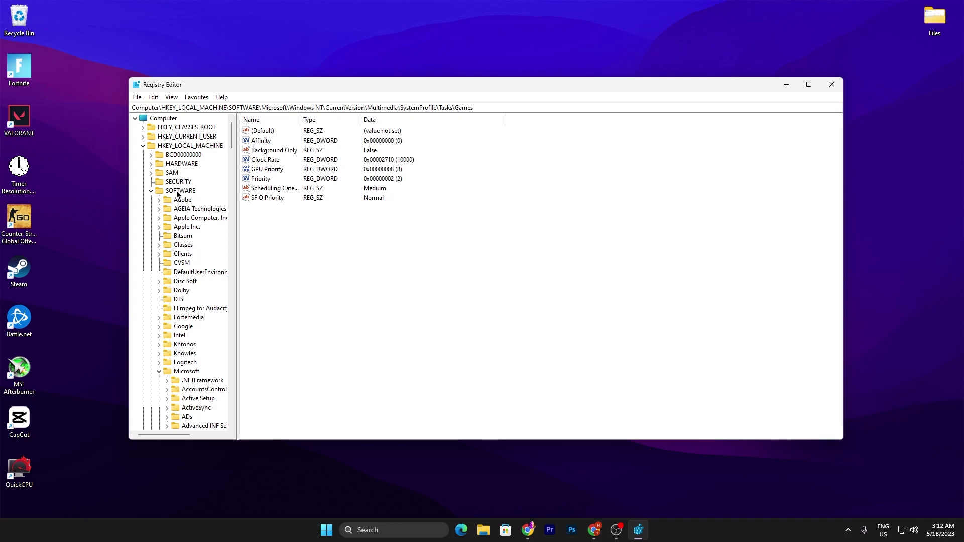
scroll(177, 193, "down", 3)
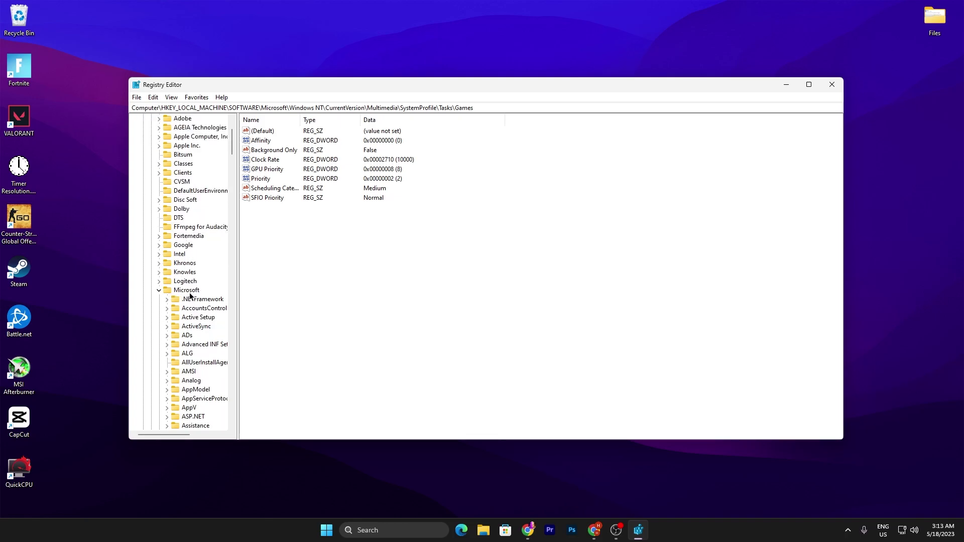
scroll(189, 297, "down", 20)
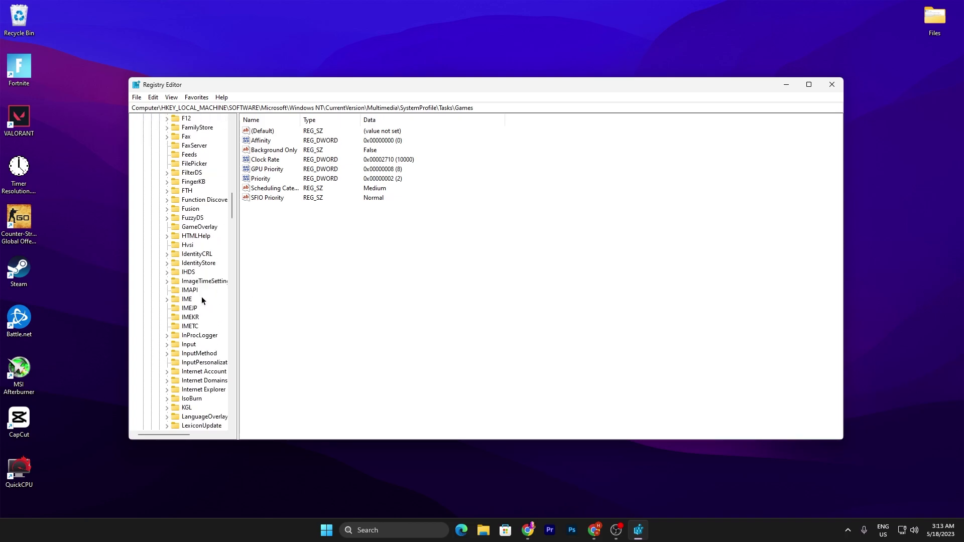
scroll(201, 301, "down", 20)
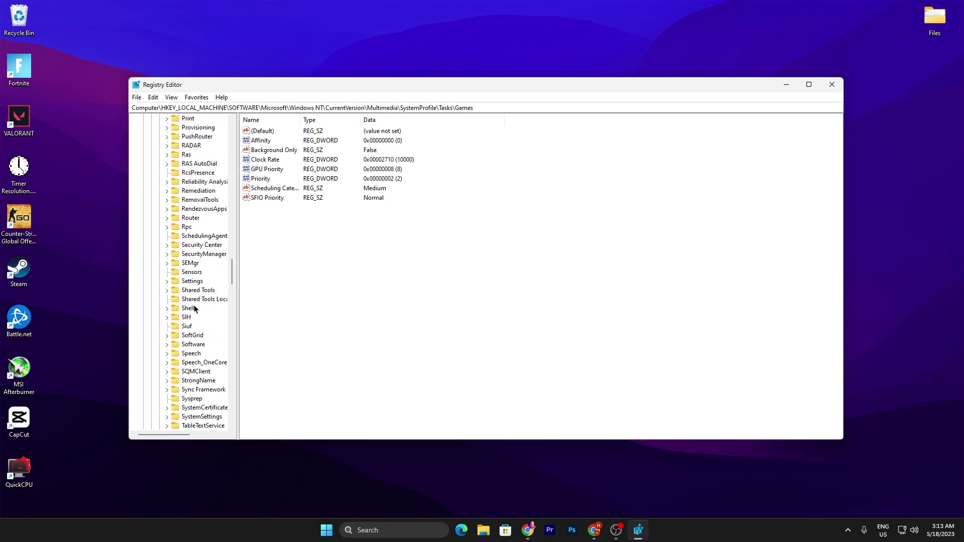
scroll(194, 306, "down", 10)
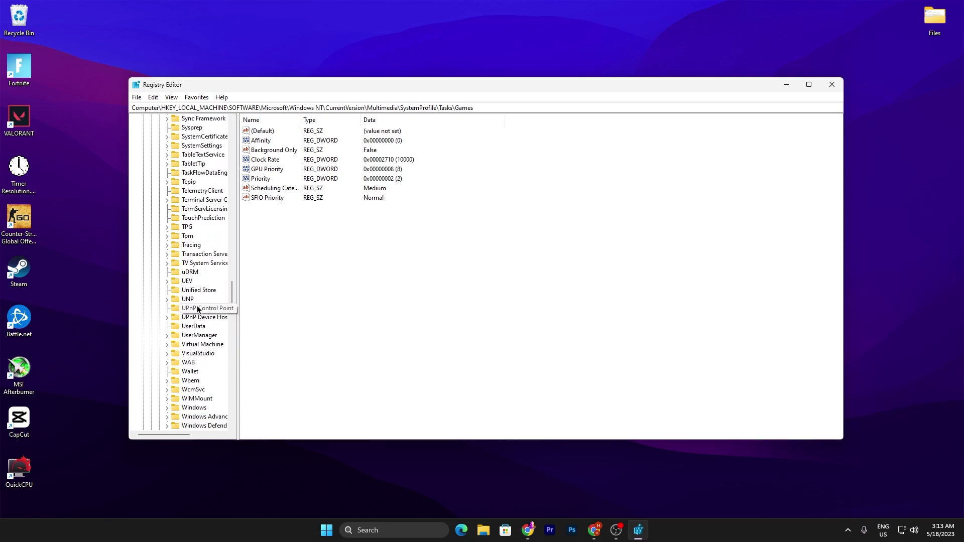
scroll(198, 307, "down", 6)
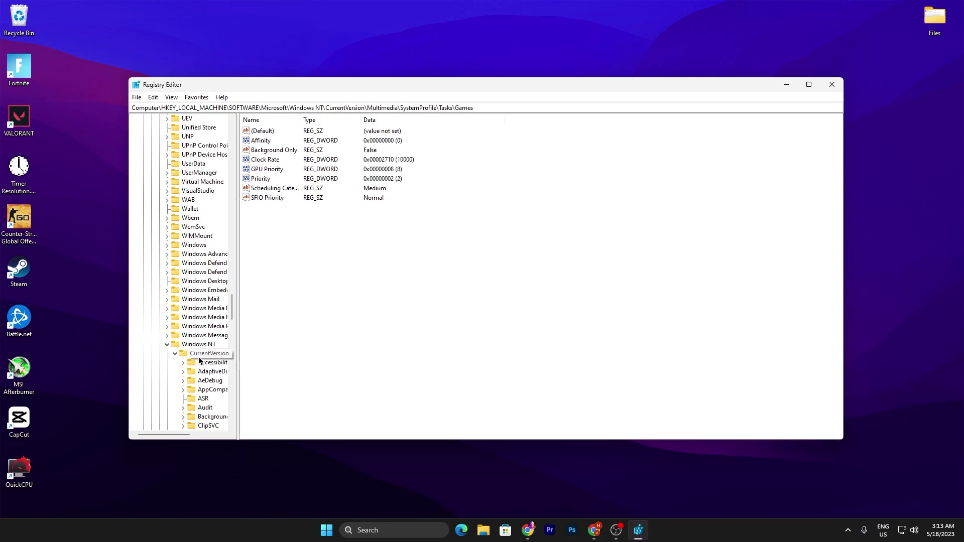
scroll(198, 355, "down", 15)
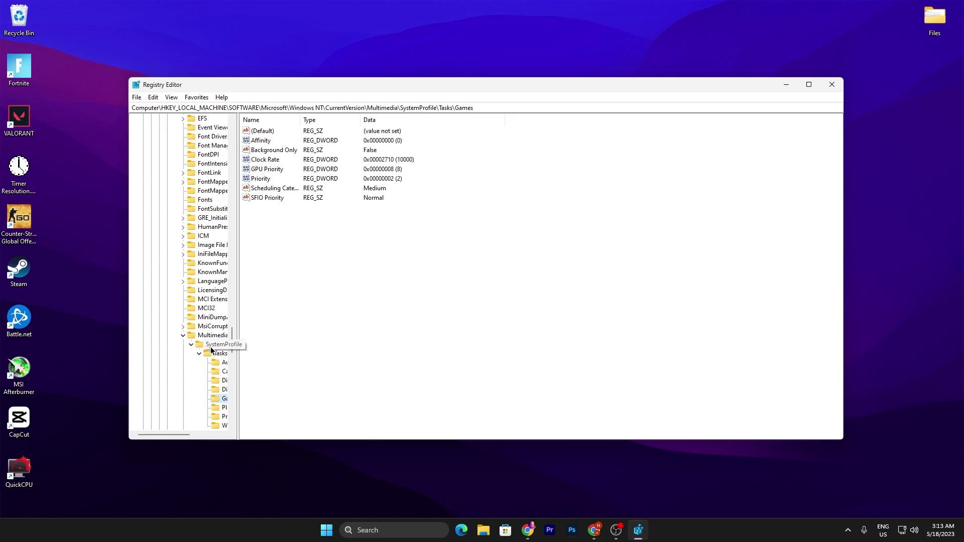
left_click_drag(173, 436, 190, 436)
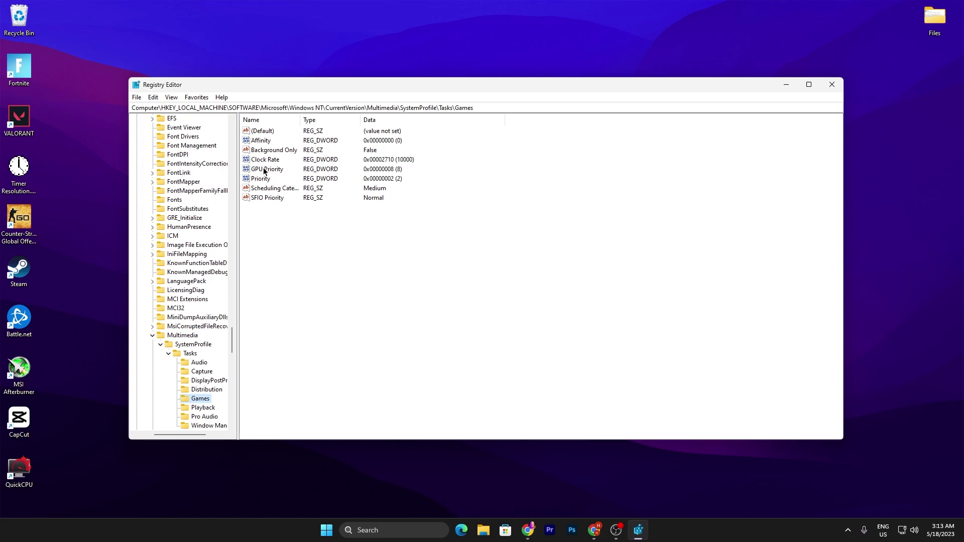
Confirm the Games GPU Priority value stays at 8.
right_click(315, 170)
left_click(331, 175)
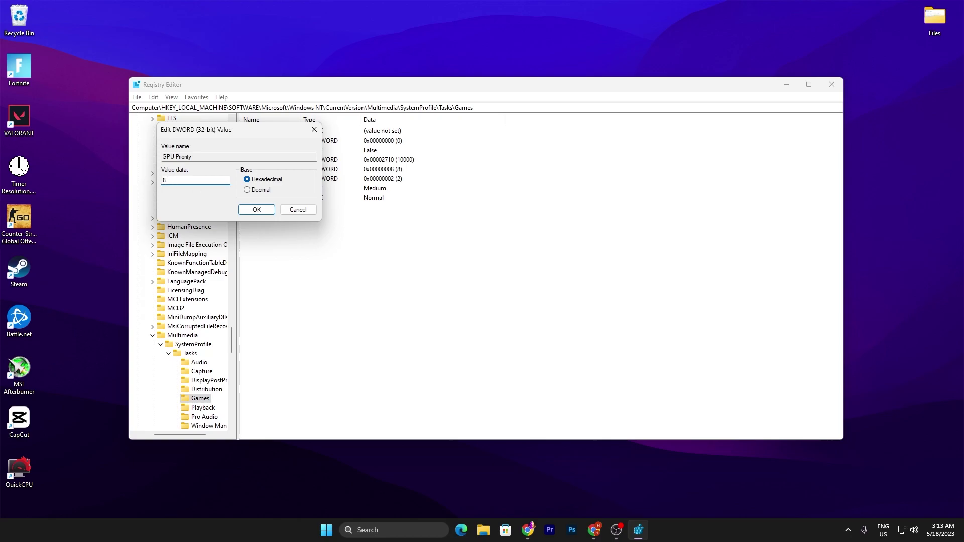
left_click(256, 211)
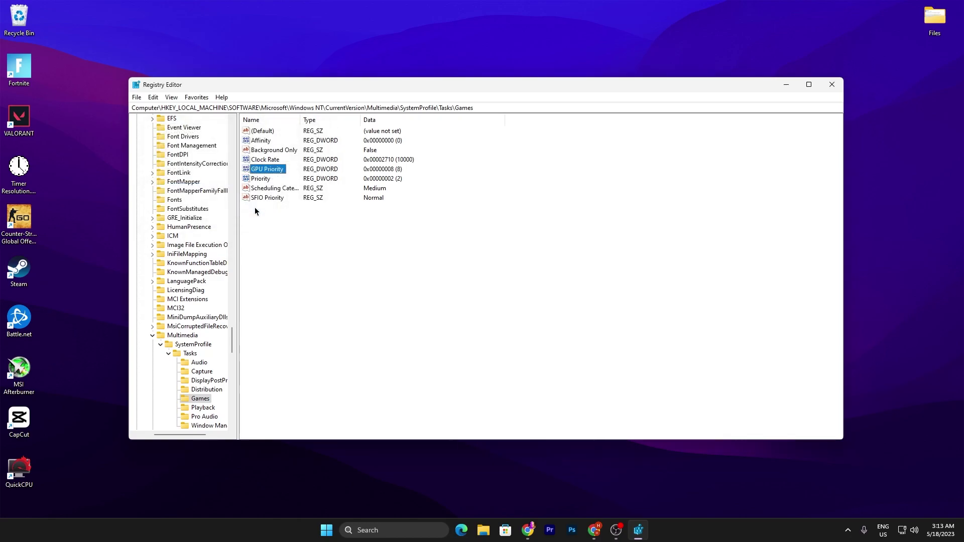
Change the Games Priority value to 6 and close Registry Editor.
right_click(257, 180)
left_click(286, 184)
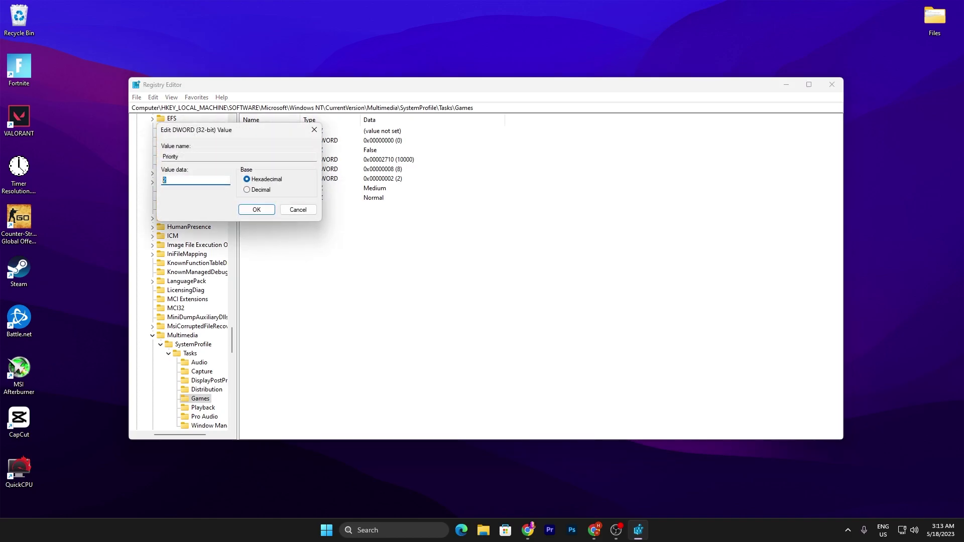
left_click(248, 210)
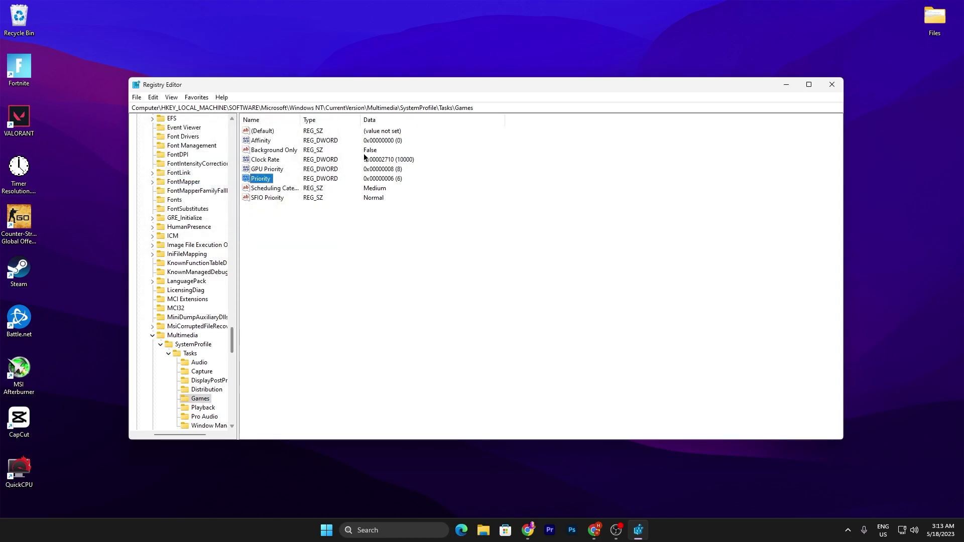
left_click(827, 90)
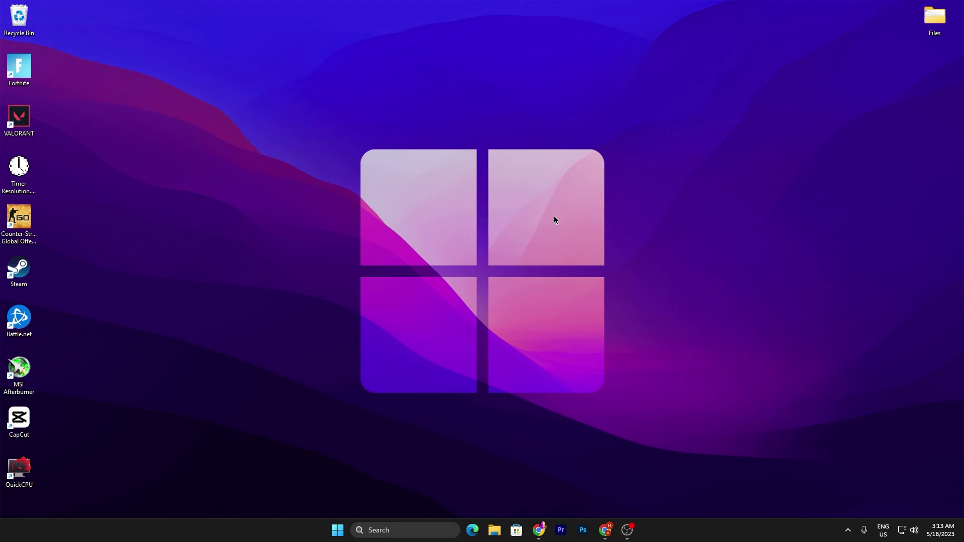
Search the uptopacks site in Chrome for 'park'.
left_click(539, 530)
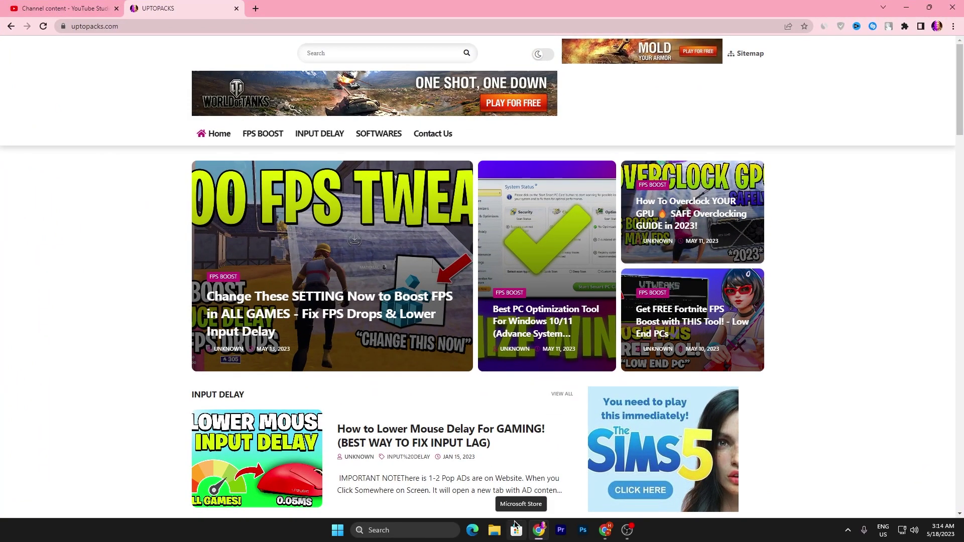
left_click(308, 53)
type("ap")
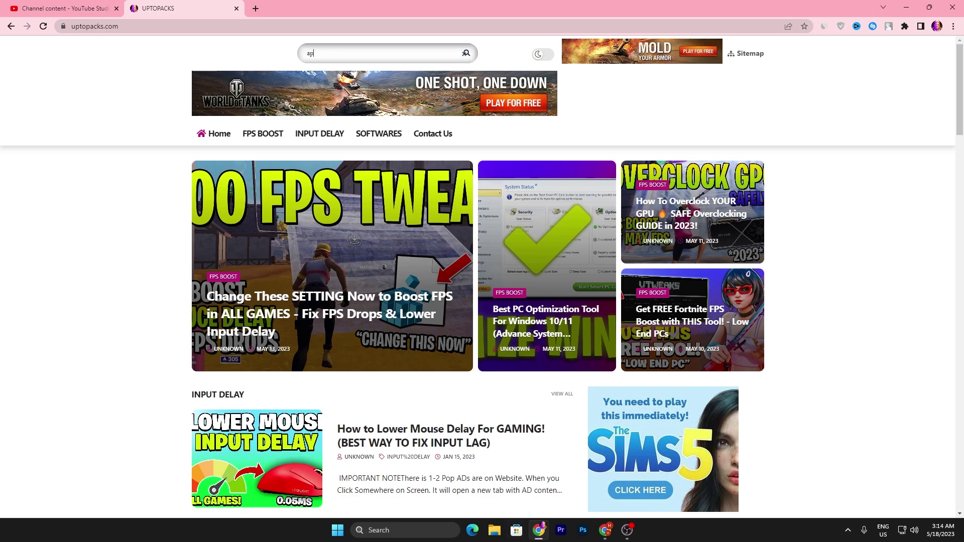
type("r")
key("ctrl+a")
type("park")
key("Return")
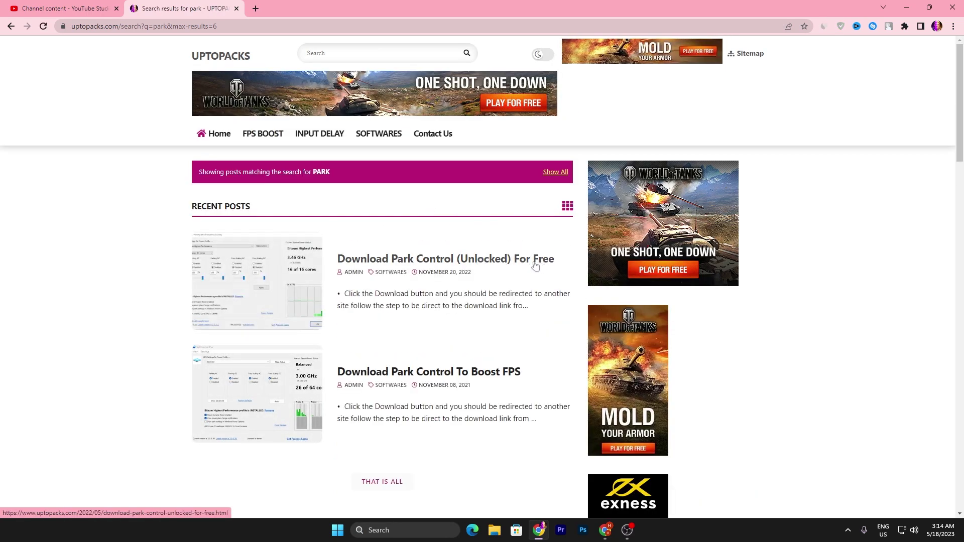
Open the Download Park Control (Unlocked) post, clear the subscribe popup, and follow its download link.
left_click(266, 257)
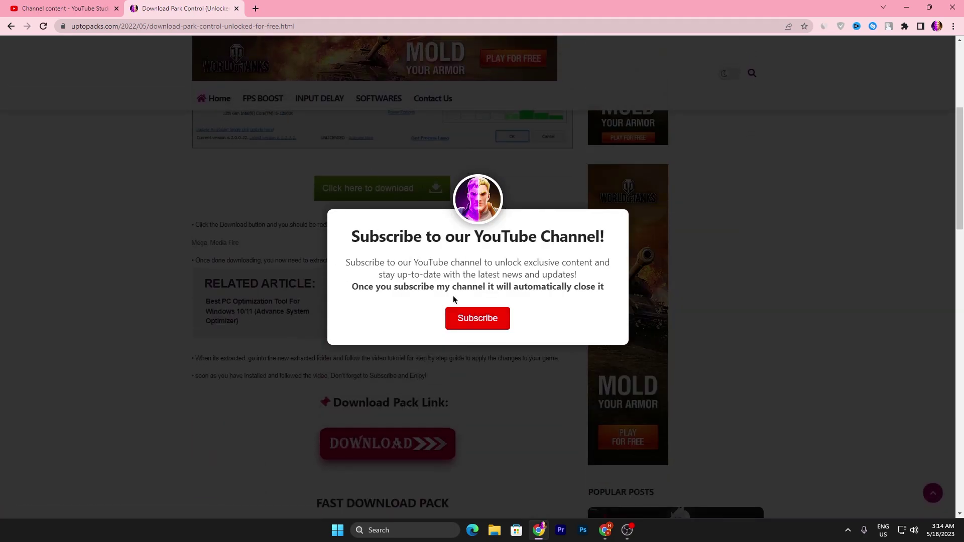
left_click(482, 321)
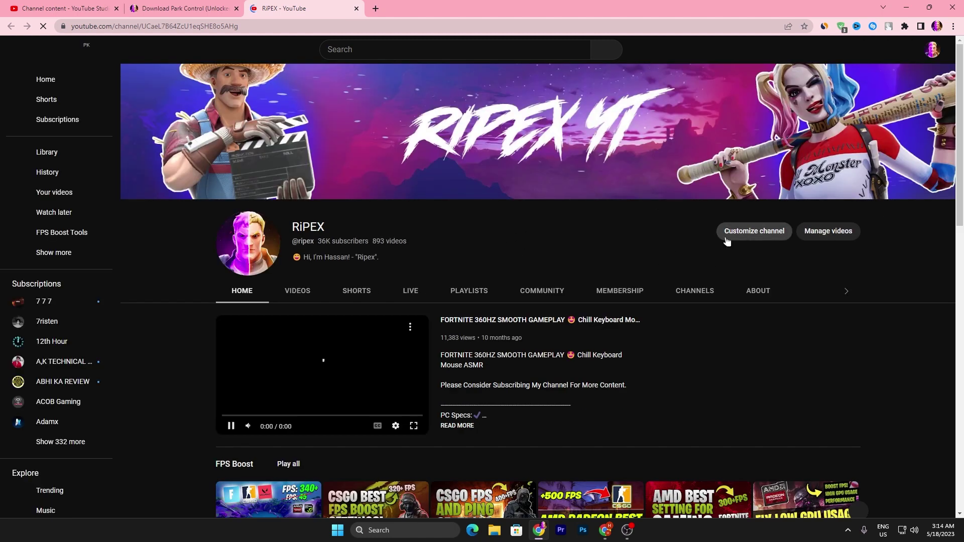
left_click(357, 8)
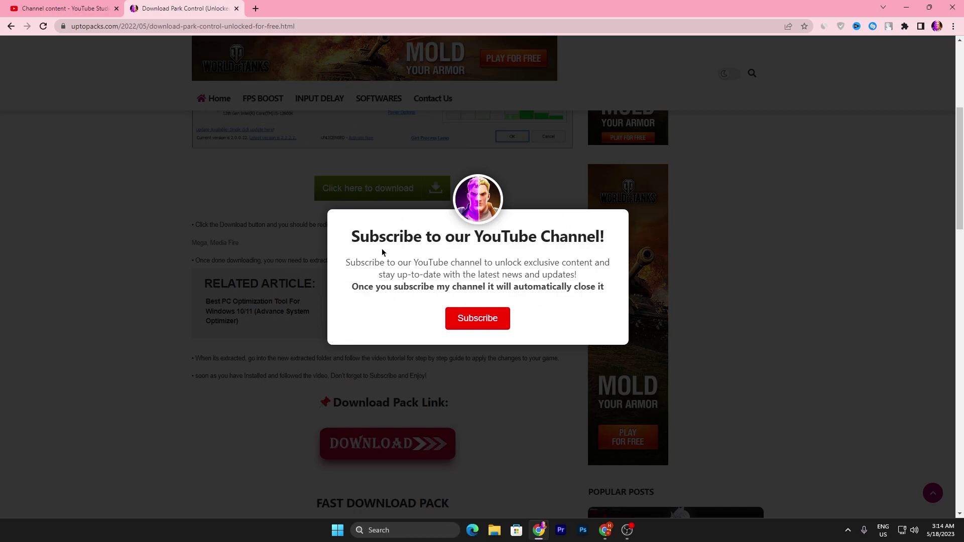
left_click(296, 259)
scroll(402, 302, "down", 3)
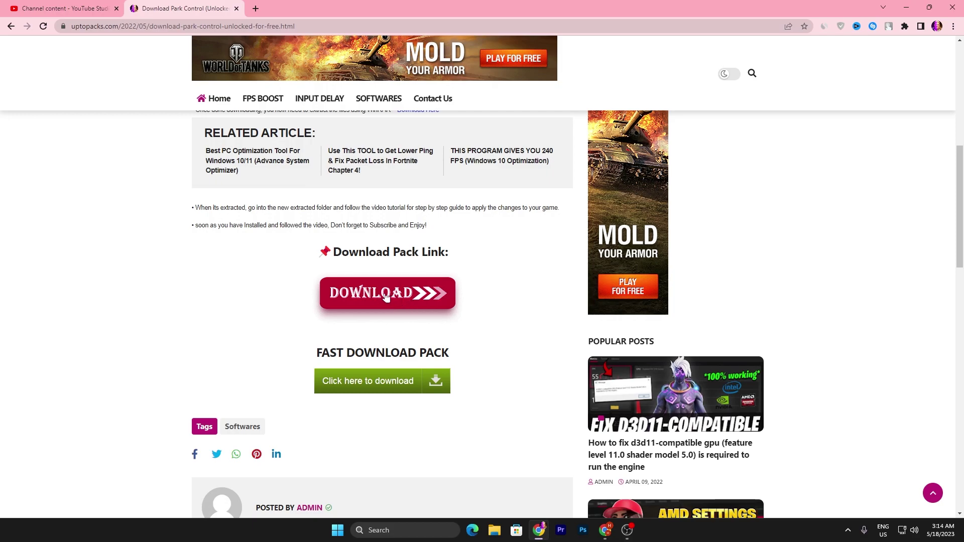
left_click(385, 297)
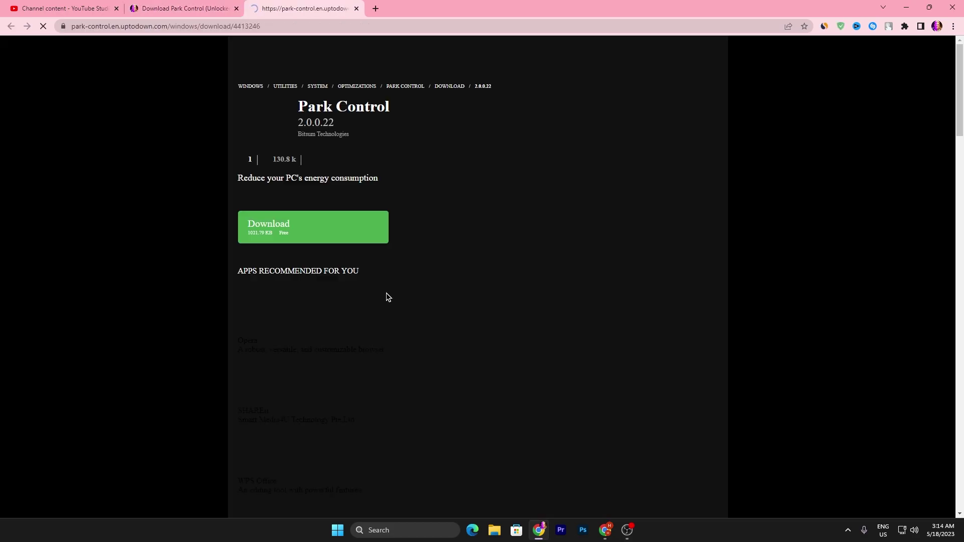
Download the Park Control 2.0.0.22 installer and move it onto the desktop.
left_click(277, 235)
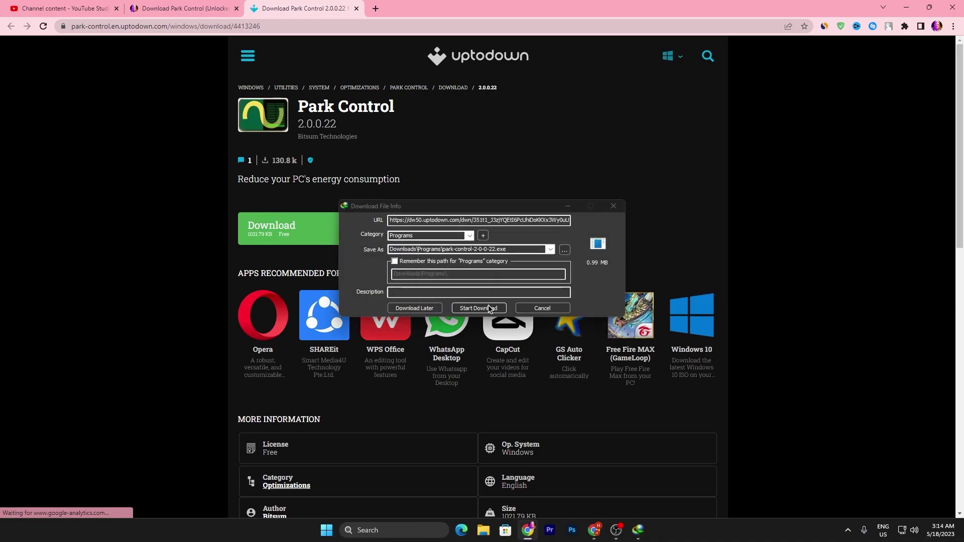
left_click(477, 306)
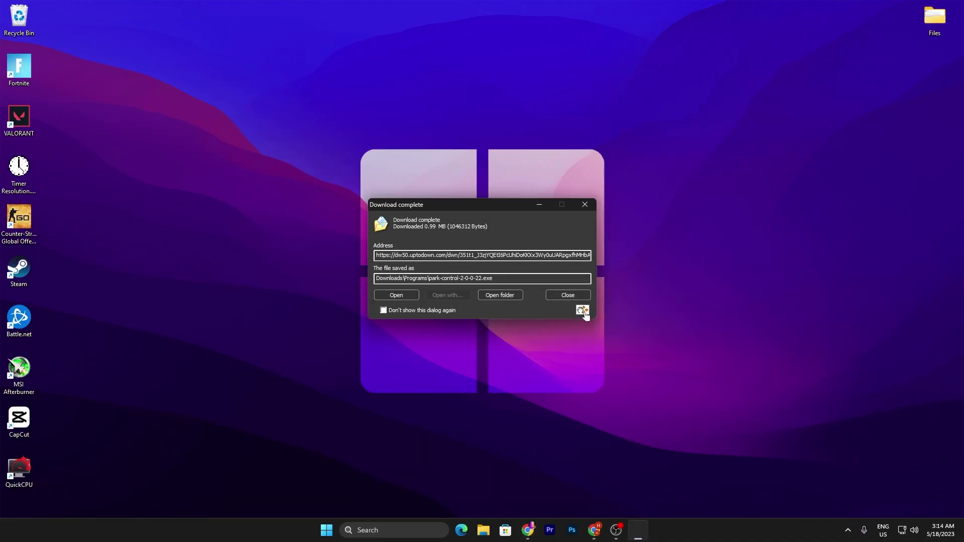
left_click_drag(582, 310, 706, 273)
left_click(585, 205)
Run the installer in English, accept the license, and install with default components and folder.
double_click(712, 267)
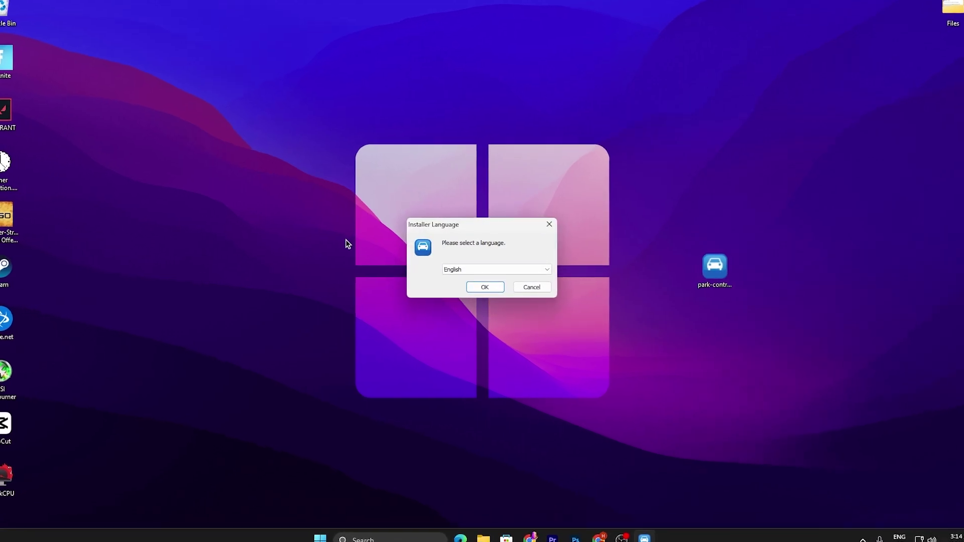
left_click(484, 286)
left_click(542, 349)
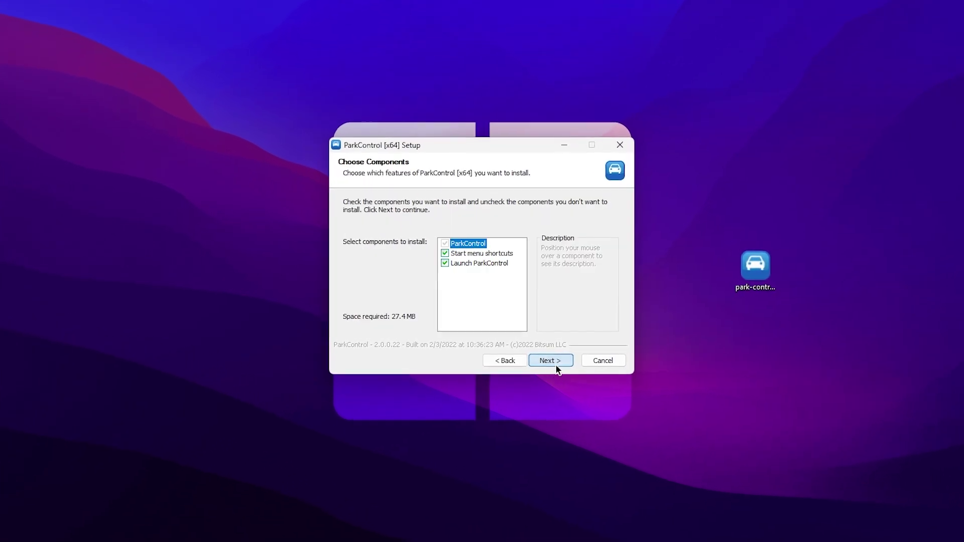
left_click(555, 369)
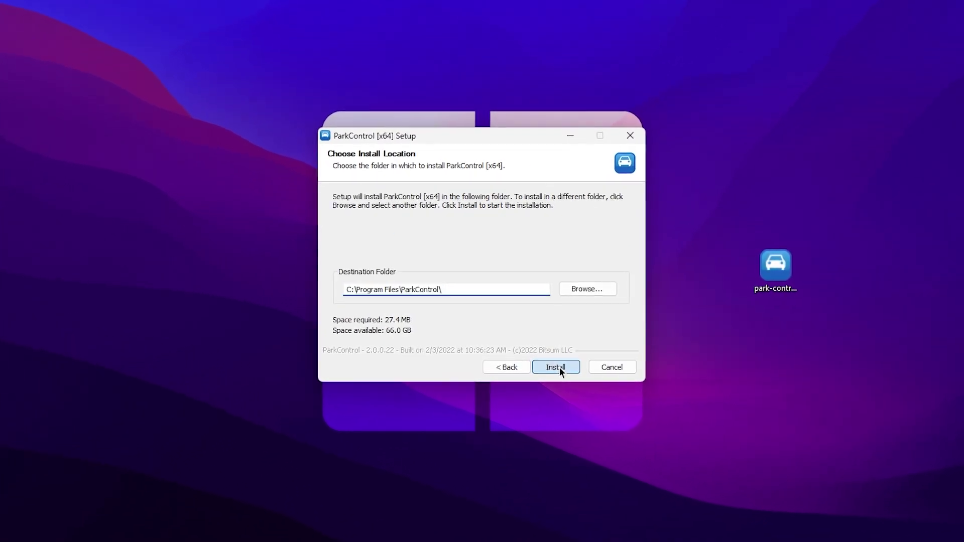
left_click(556, 369)
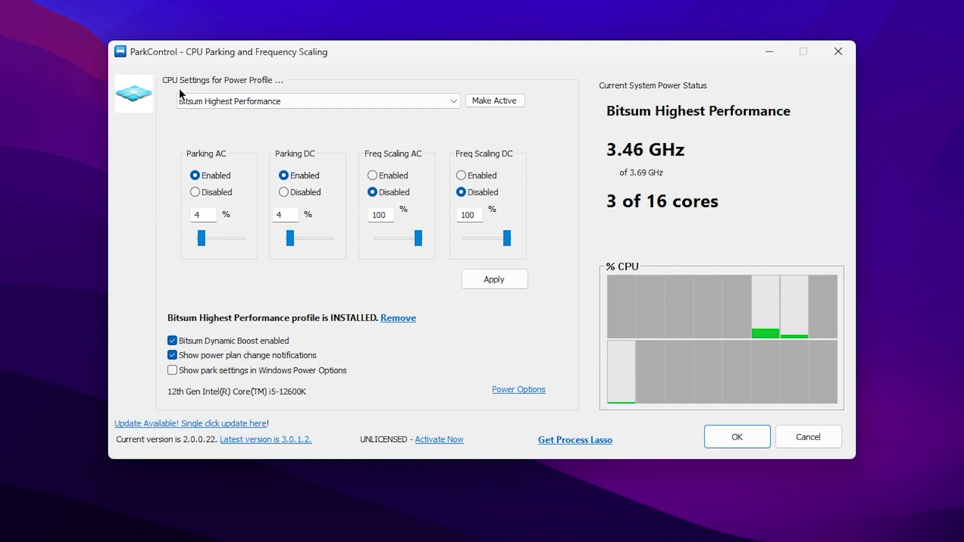
Activate Bitsum Highest Performance and set core parking to Disabled on AC and DC, then apply.
left_click(269, 98)
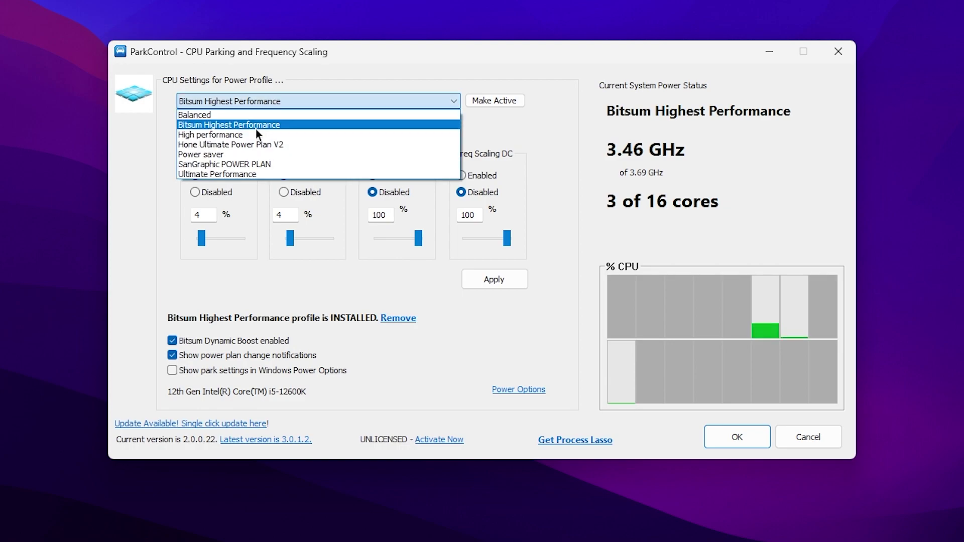
left_click(224, 124)
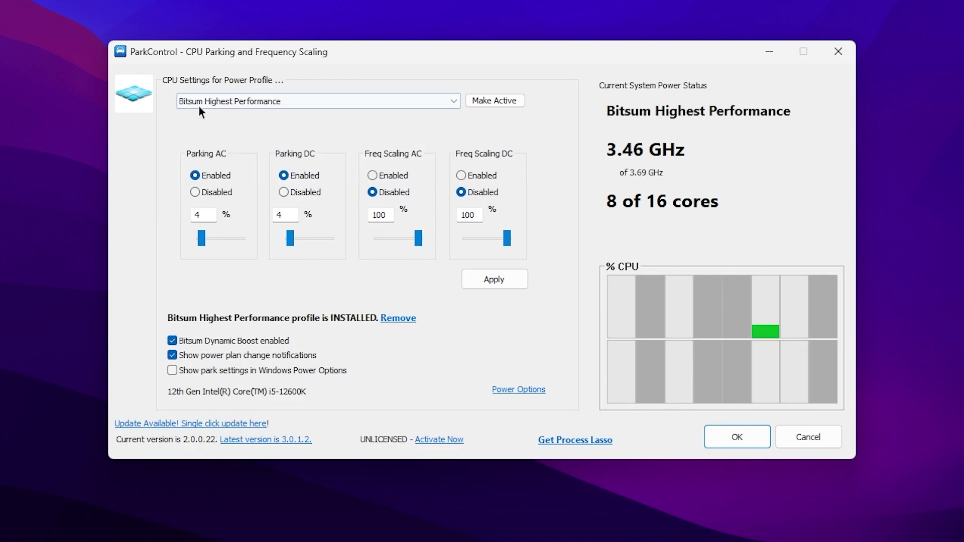
left_click(499, 101)
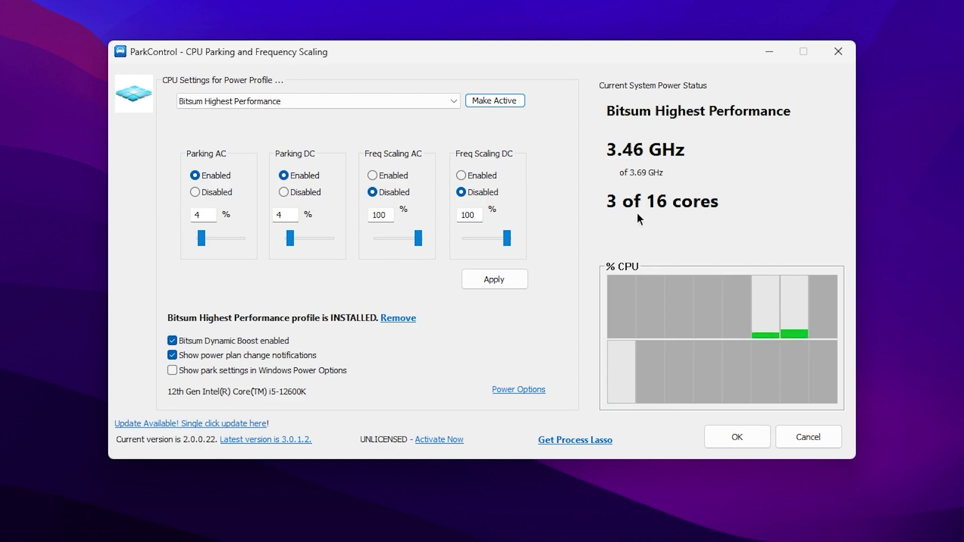
left_click(307, 191)
left_click(216, 190)
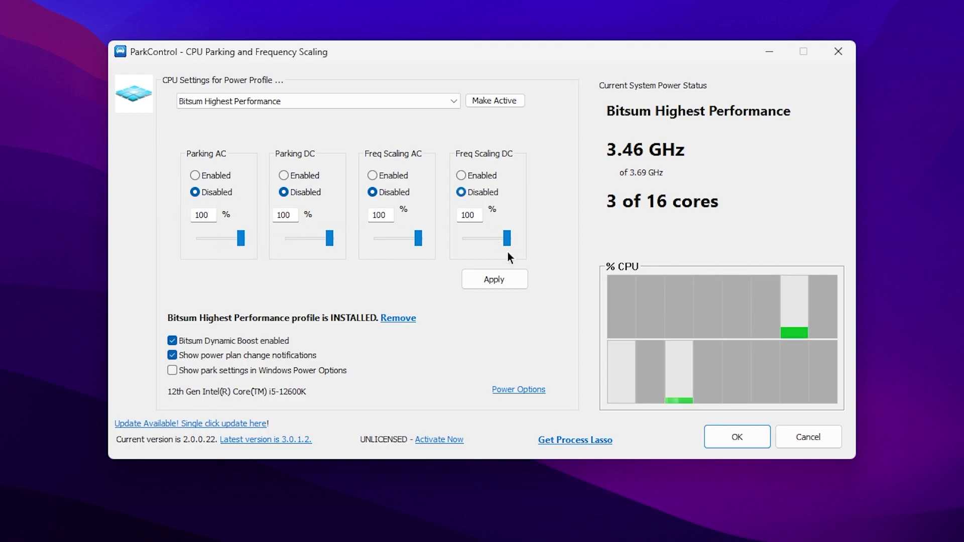
left_click(499, 278)
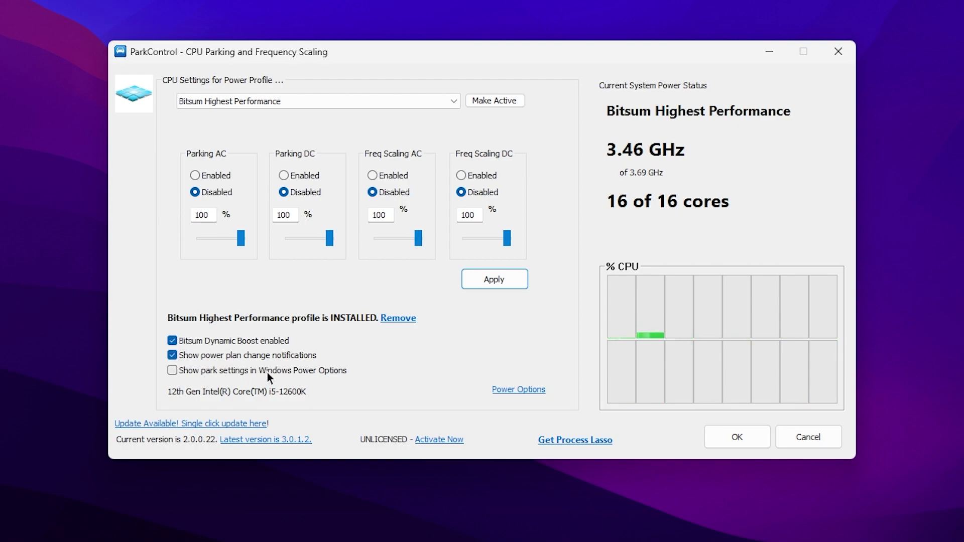
Enable showing park settings in Windows Power Options, apply, and close ParkControl.
left_click(171, 370)
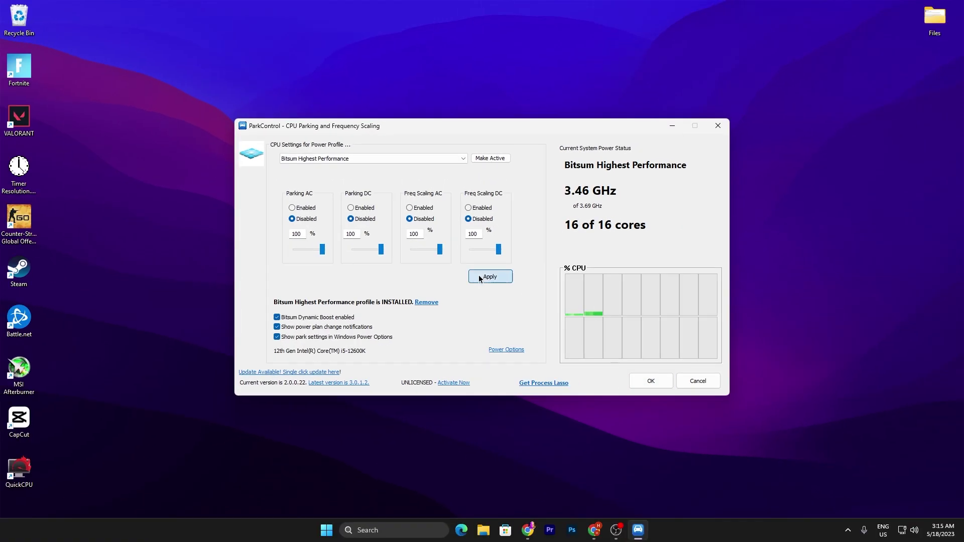
left_click(494, 280)
left_click(737, 436)
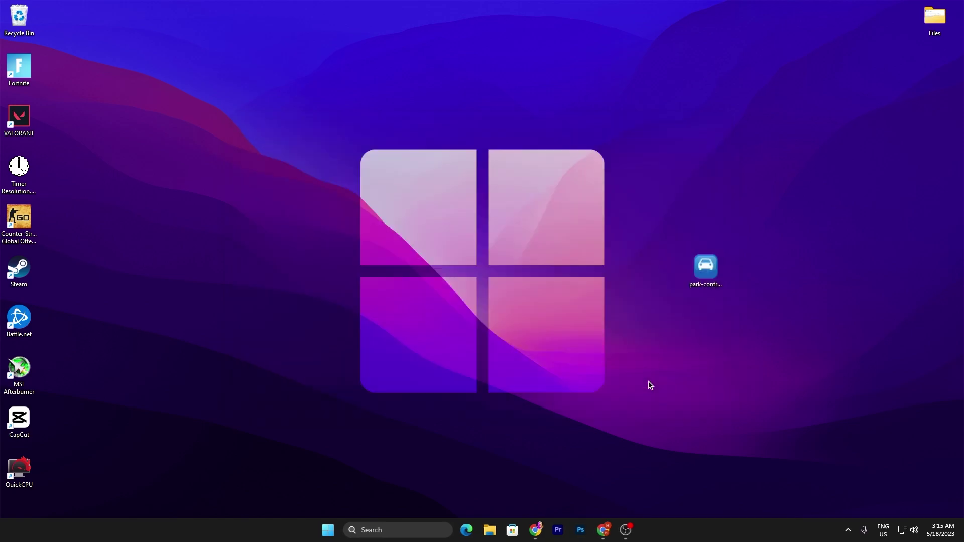
Check ParkControl's tray tooltip for all cores active, then bring up the Win+X menu.
left_click(847, 530)
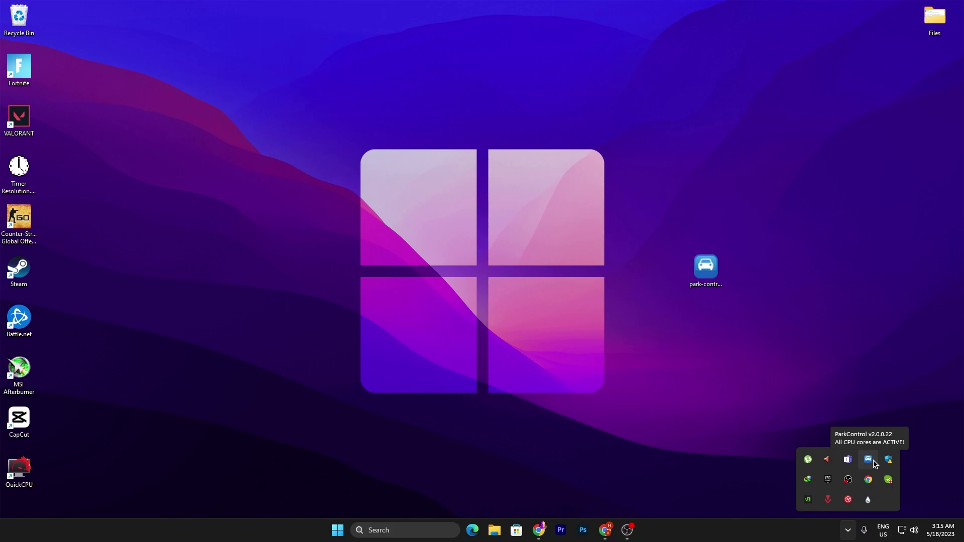
left_click(836, 528)
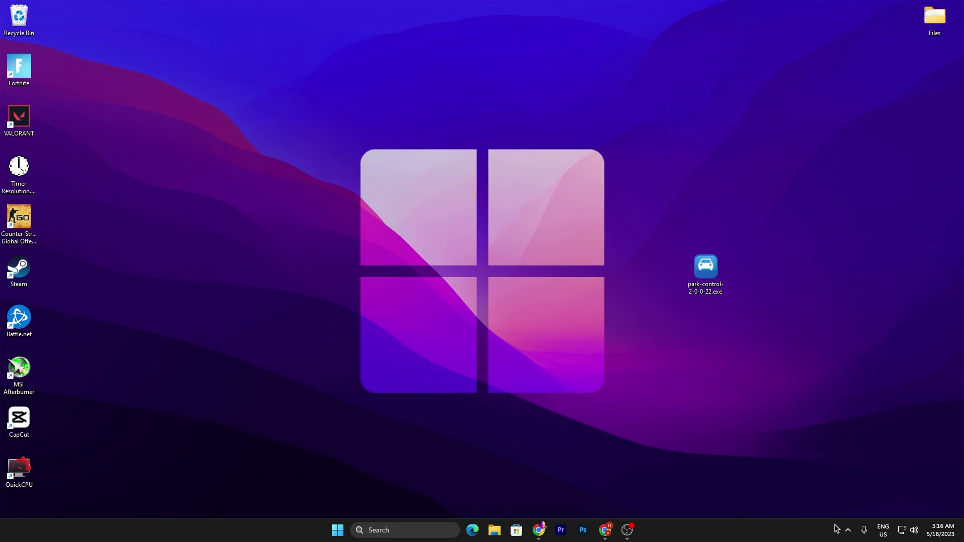
right_click(338, 531)
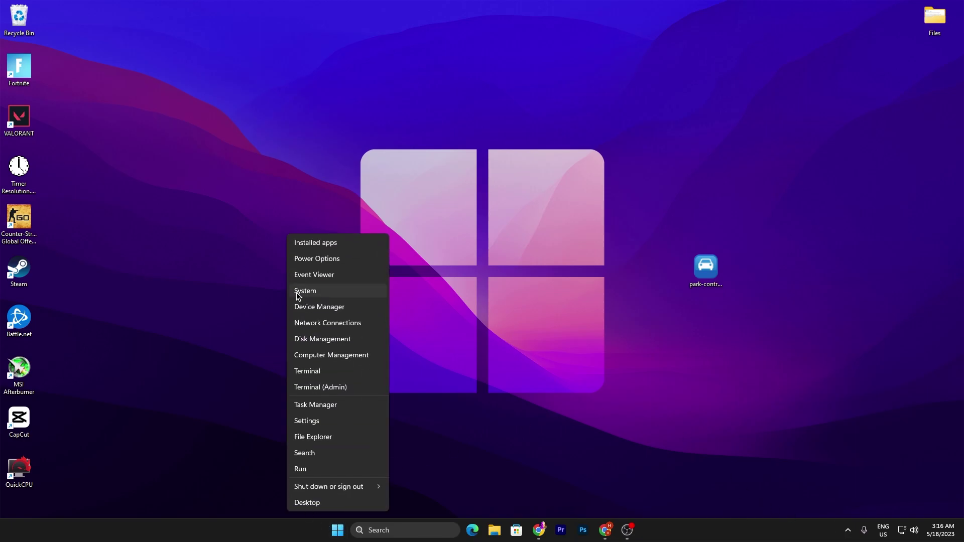
Set Performance Options visual effects to Adjust for best appearance, then close Settings.
left_click(297, 293)
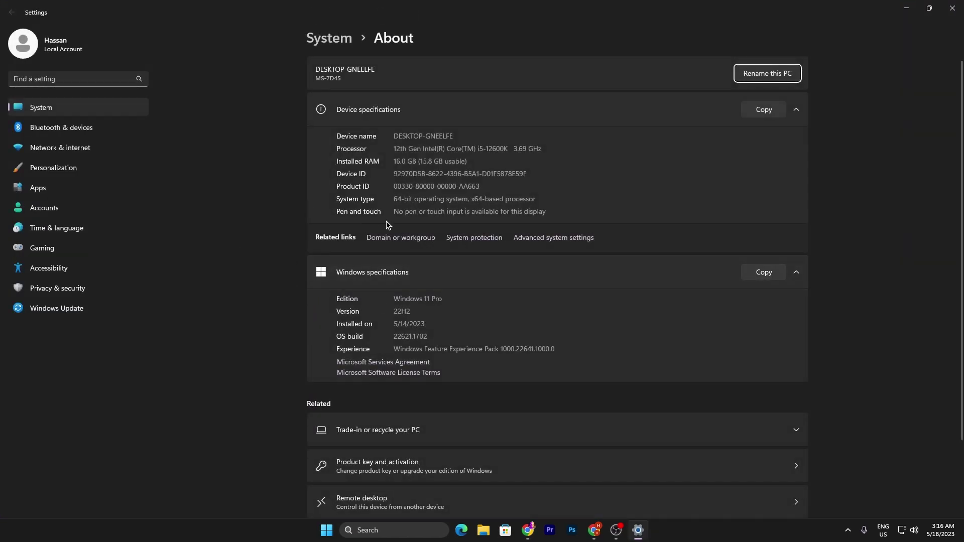
left_click(553, 243)
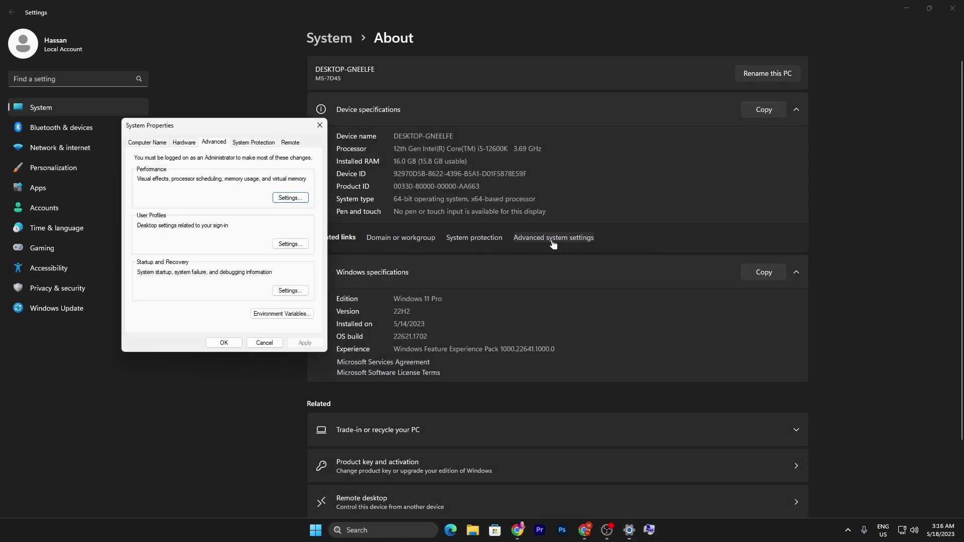
left_click(290, 198)
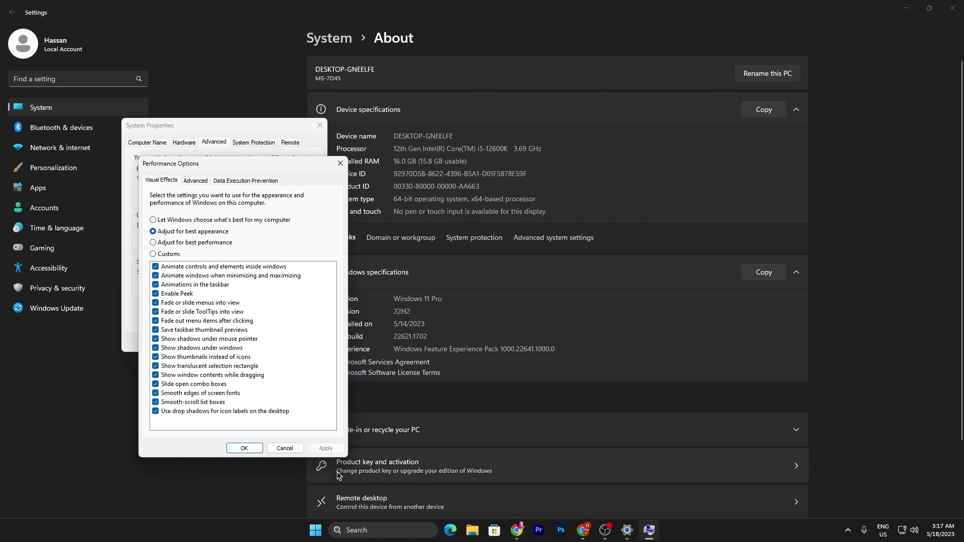
left_click(240, 447)
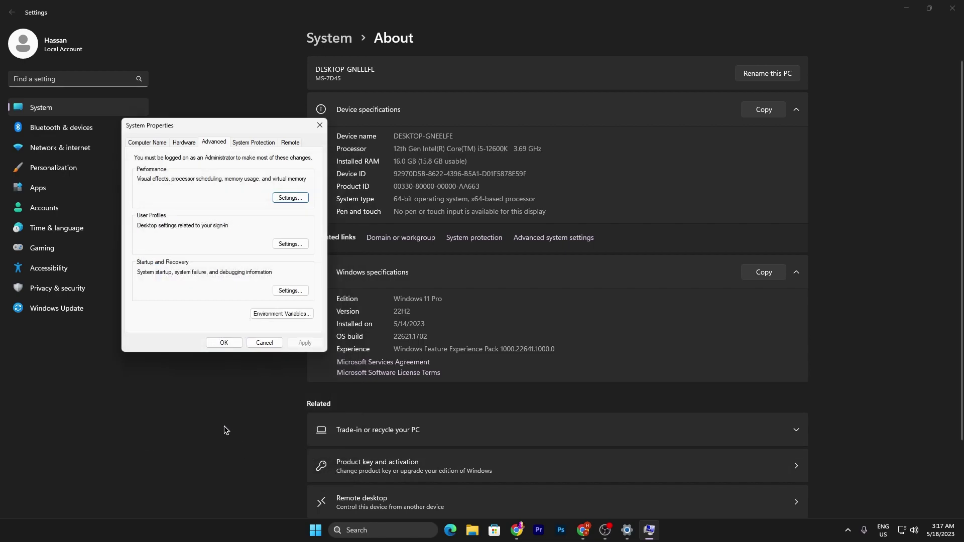
left_click(226, 346)
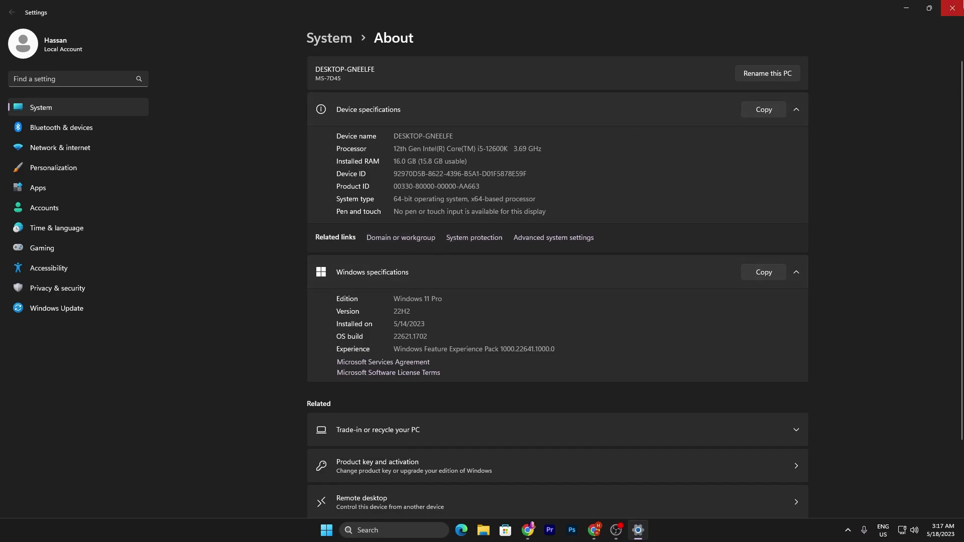
left_click(952, 9)
Disable the High precision event timer under System devices and close Device Manager.
right_click(338, 531)
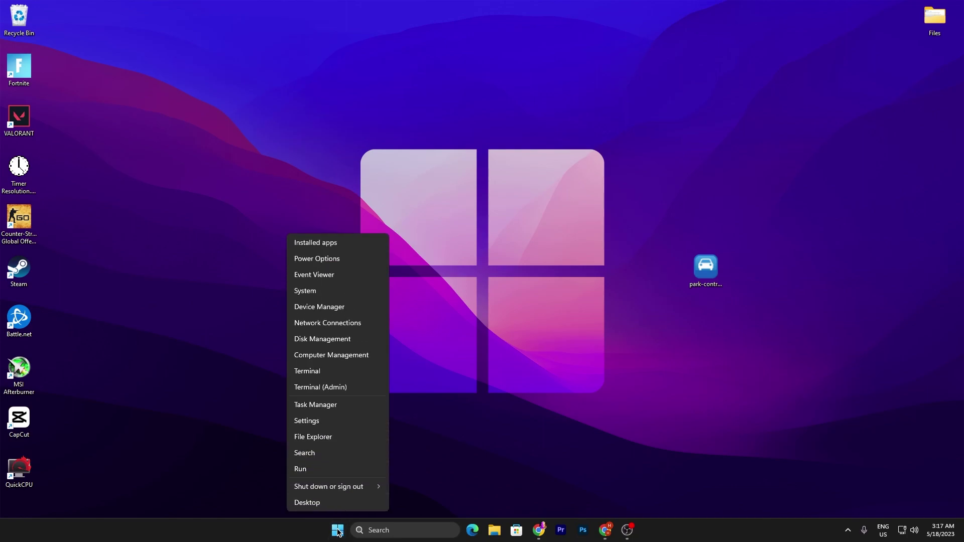
left_click(316, 308)
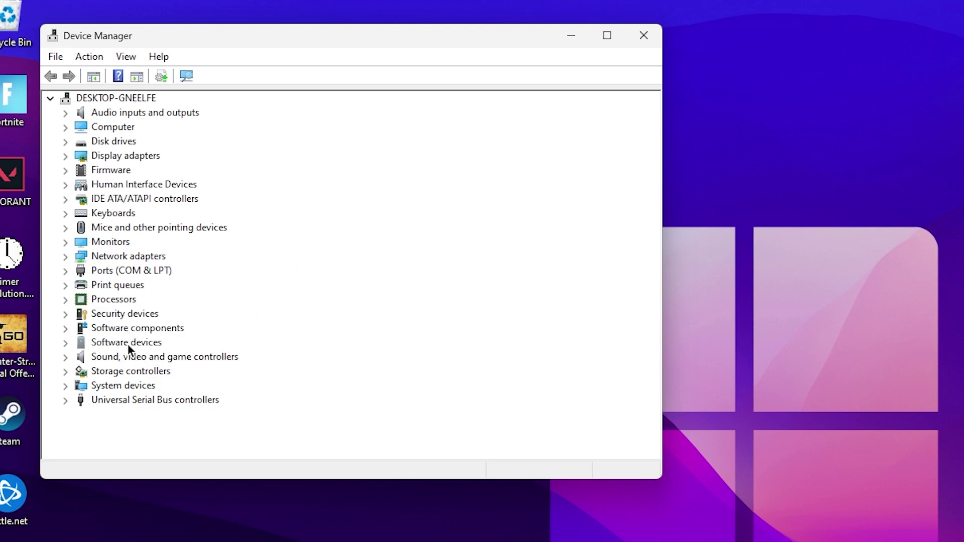
double_click(79, 385)
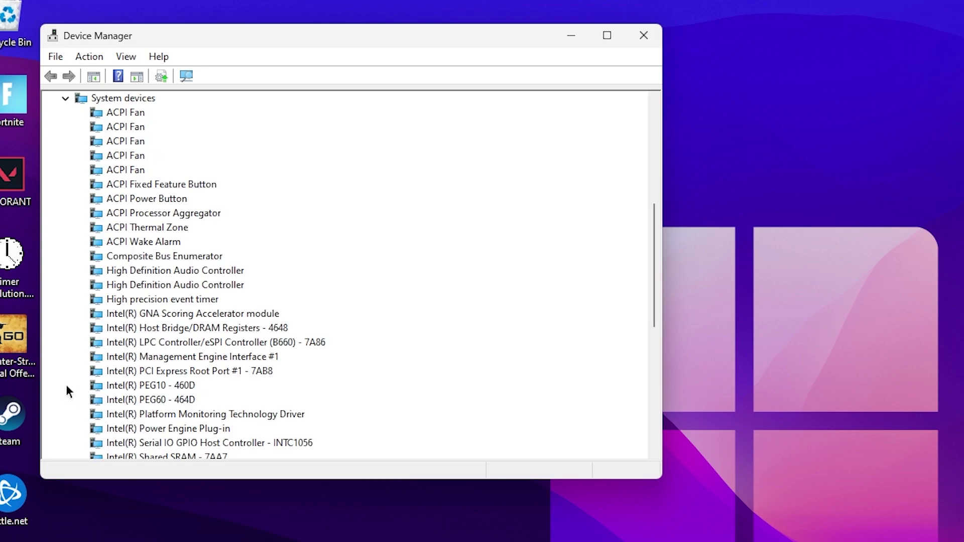
right_click(173, 299)
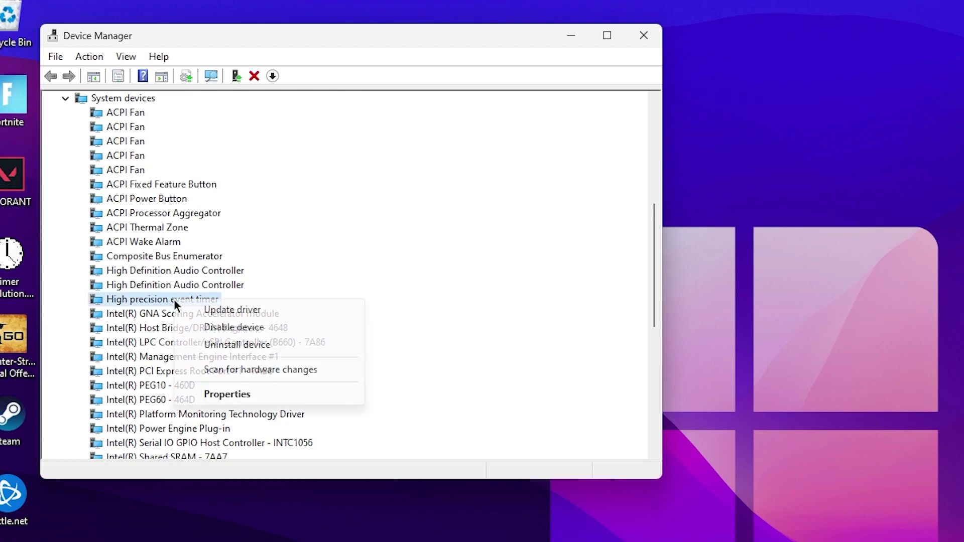
left_click(237, 327)
left_click(783, 427)
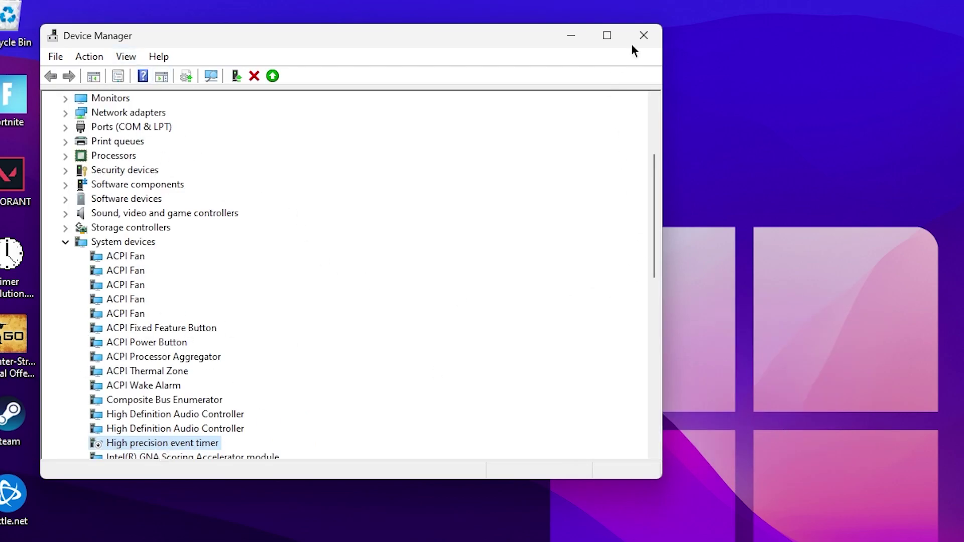
left_click(643, 35)
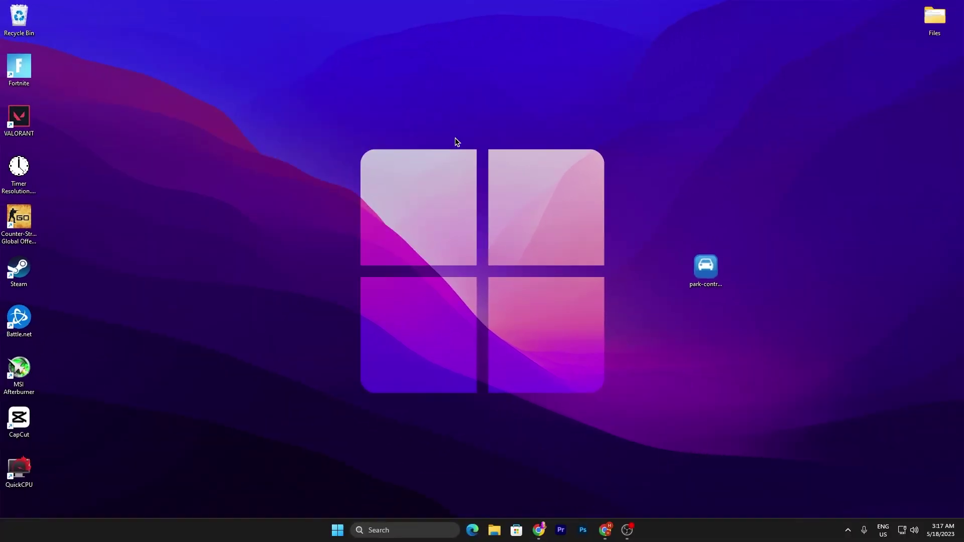
Verify Hardware-accelerated GPU scheduling is On via Display > Graphics, then return to Graphics.
right_click(476, 102)
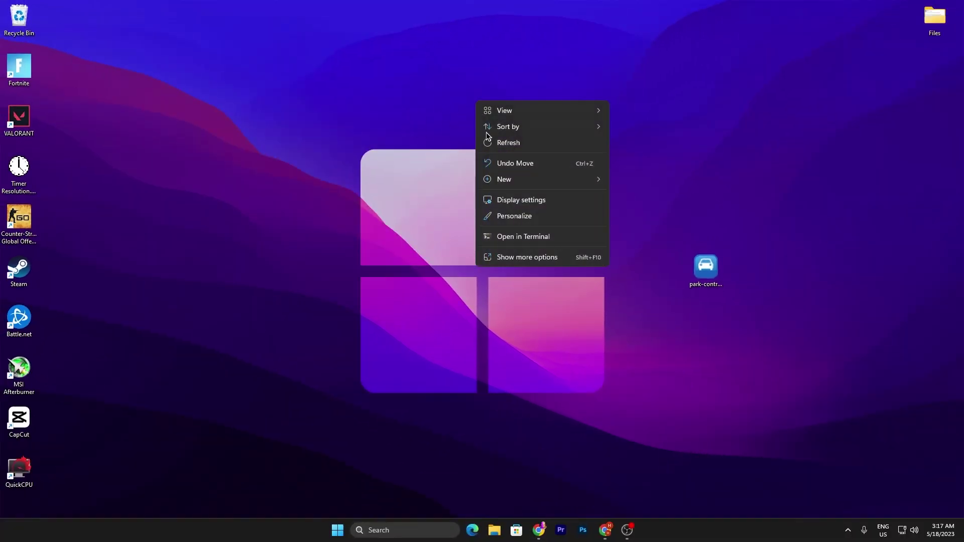
left_click(530, 203)
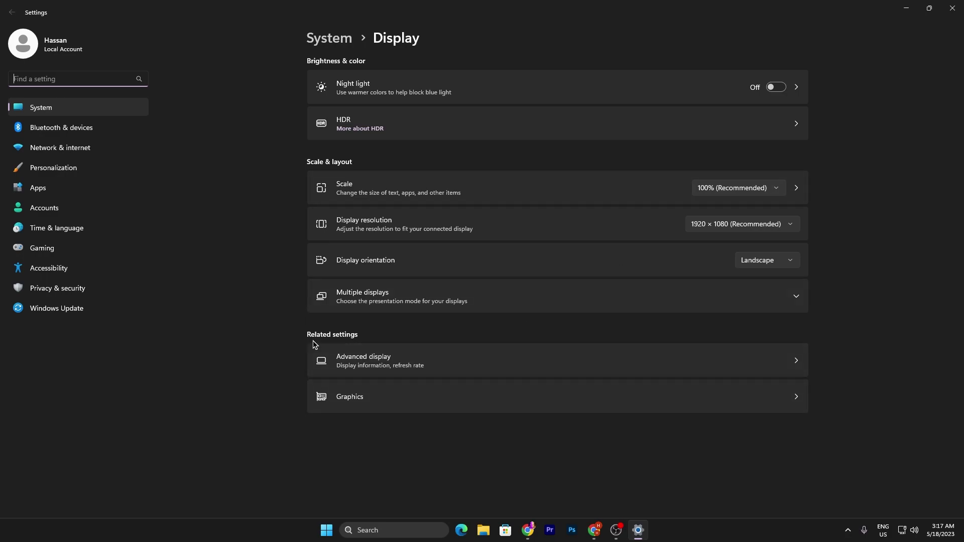
left_click(352, 405)
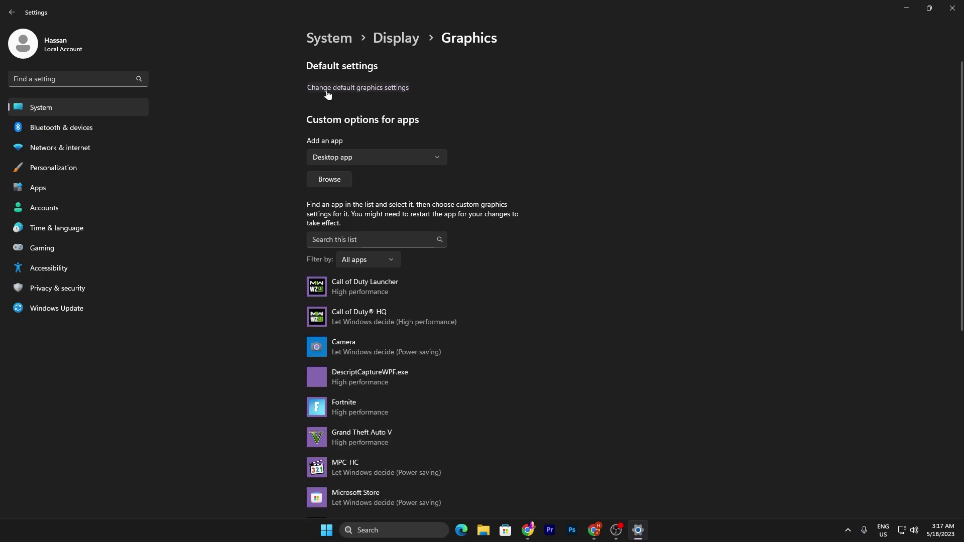
left_click(361, 88)
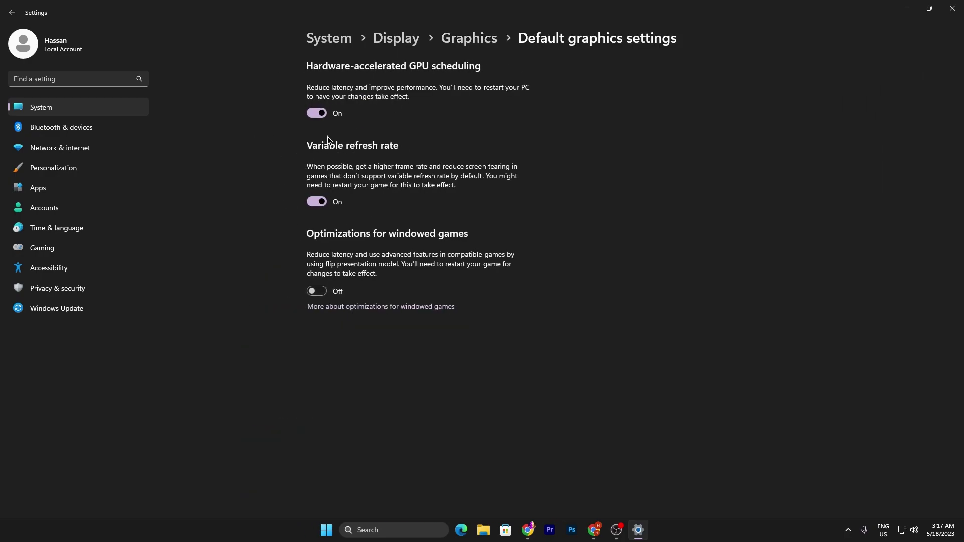
left_click(464, 38)
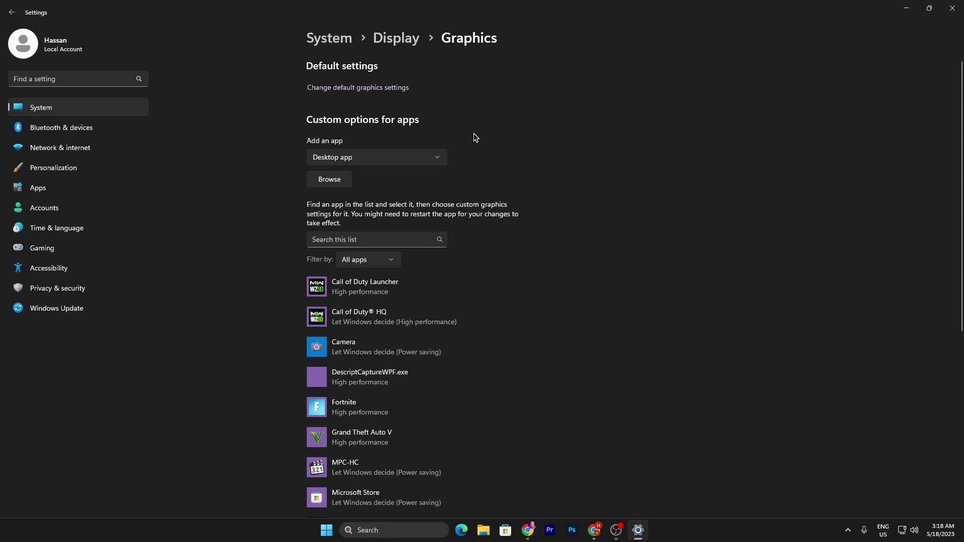
Start browsing for a game program to add, then cancel without adding one.
scroll(377, 260, "down", 4)
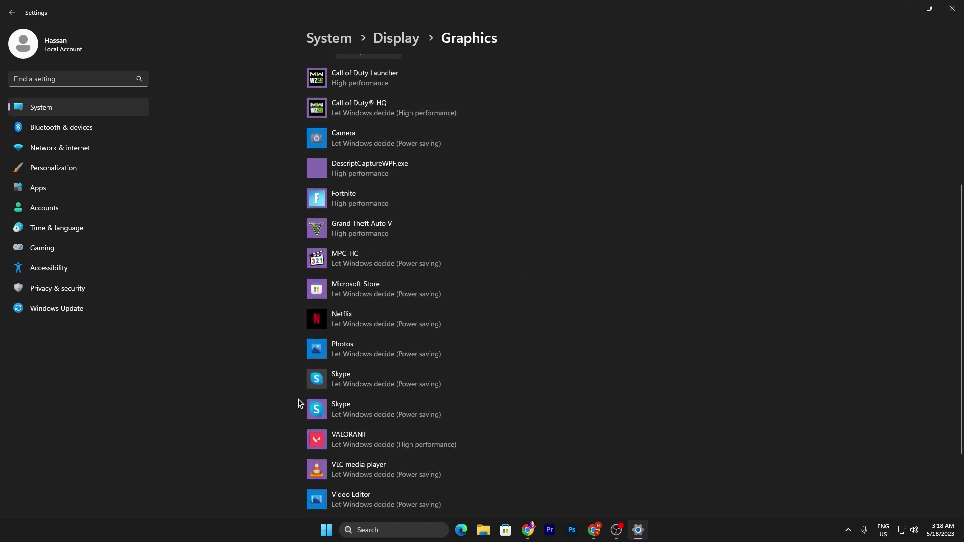
scroll(321, 392, "up", 4)
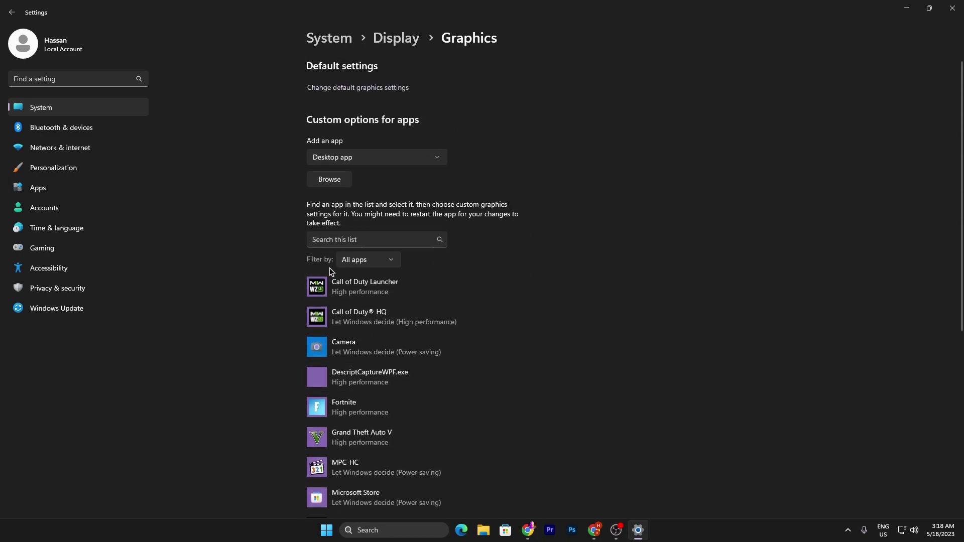
left_click(329, 181)
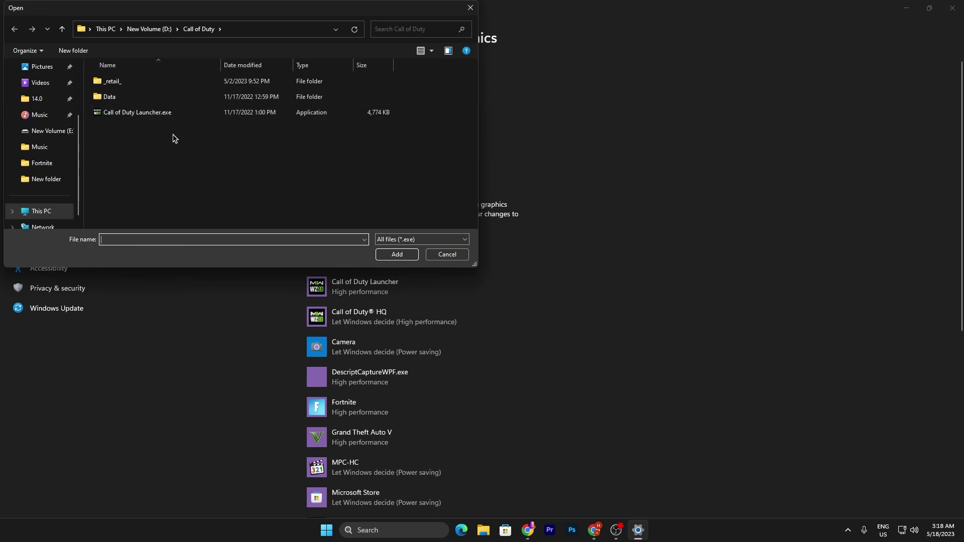
left_click(470, 8)
Set Fortnite's graphics preference to High performance and save it.
scroll(444, 262, "down", 5)
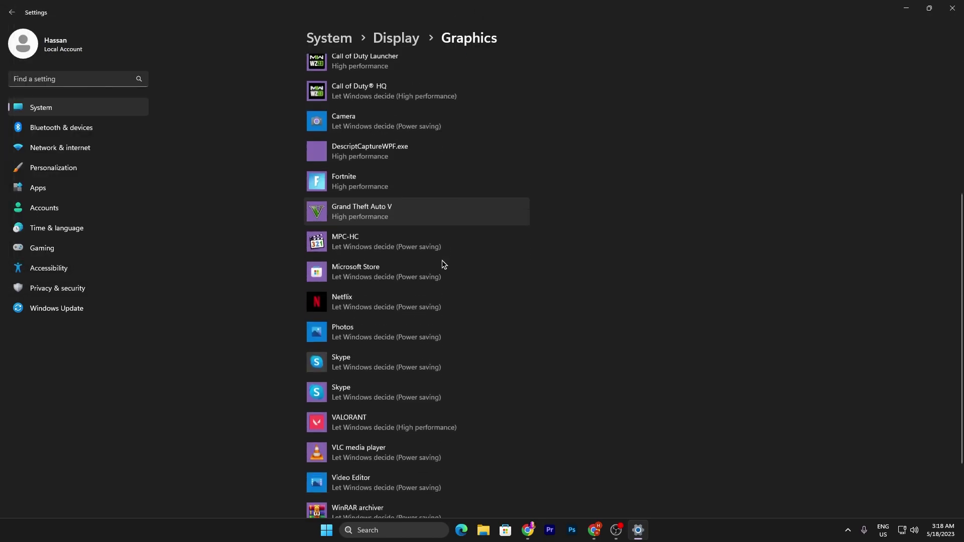
left_click(357, 139)
left_click(464, 182)
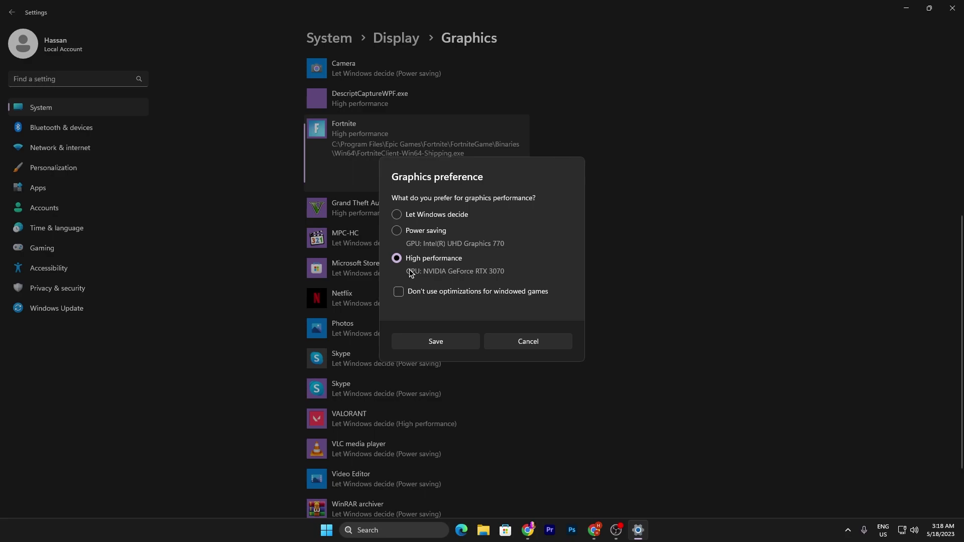
left_click(434, 343)
Check the Grand Theft Auto V entry's graphics preference.
scroll(524, 329, "up", 5)
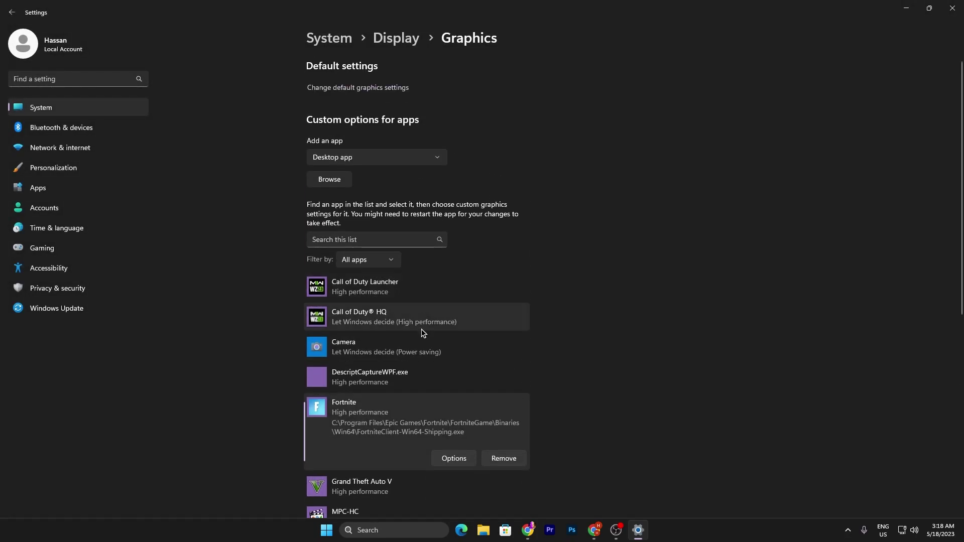
scroll(420, 329, "down", 5)
left_click(348, 207)
scroll(394, 298, "up", 5)
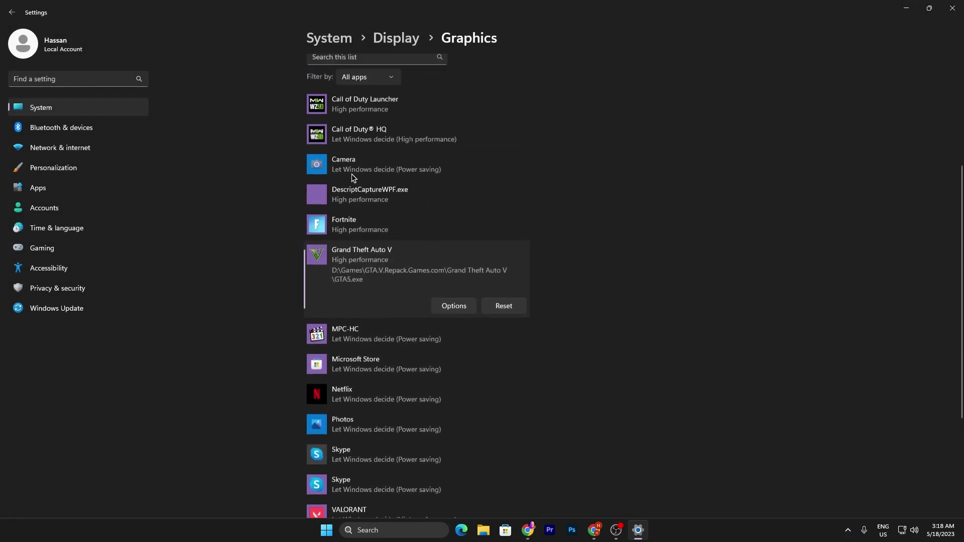
scroll(394, 298, "down", 6)
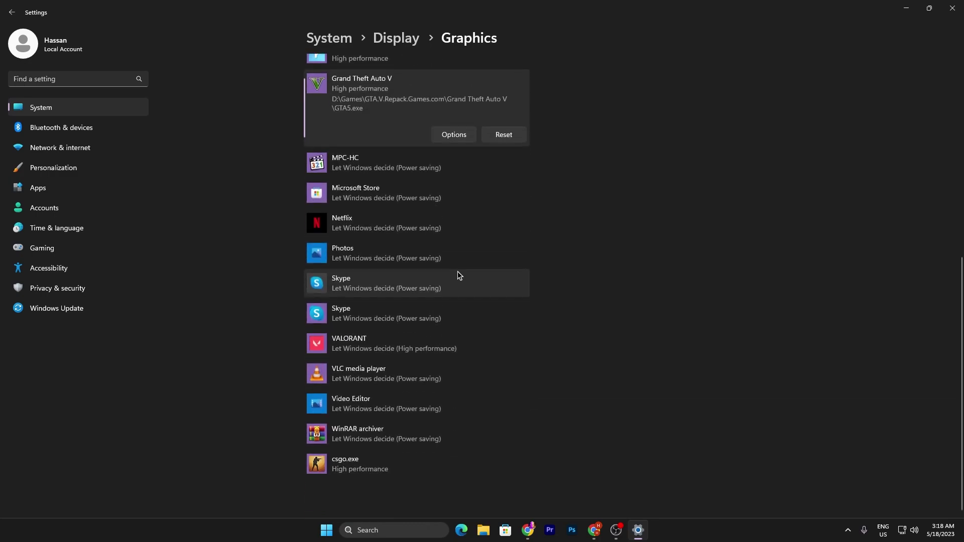
Check VALORANT's graphics preference without changing it, then close Settings.
left_click(345, 343)
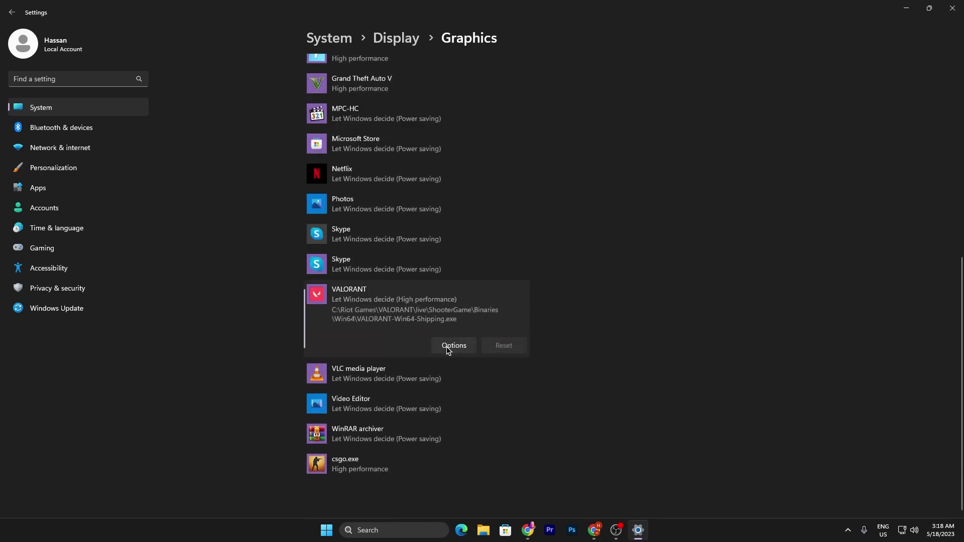
left_click(448, 346)
left_click(447, 340)
left_click(956, 7)
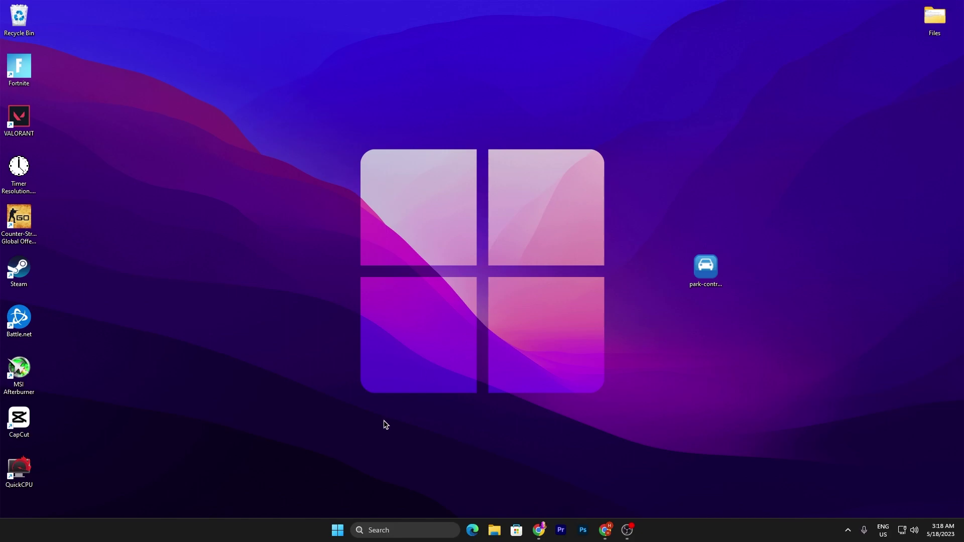
Confirm Game Mode is On under Settings > Gaming.
left_click(338, 530)
left_click(516, 237)
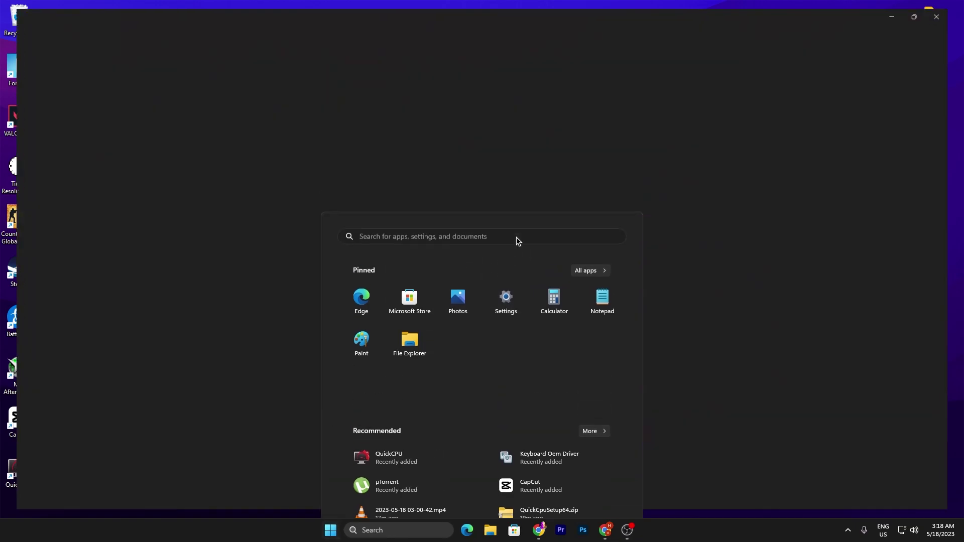
left_click(45, 248)
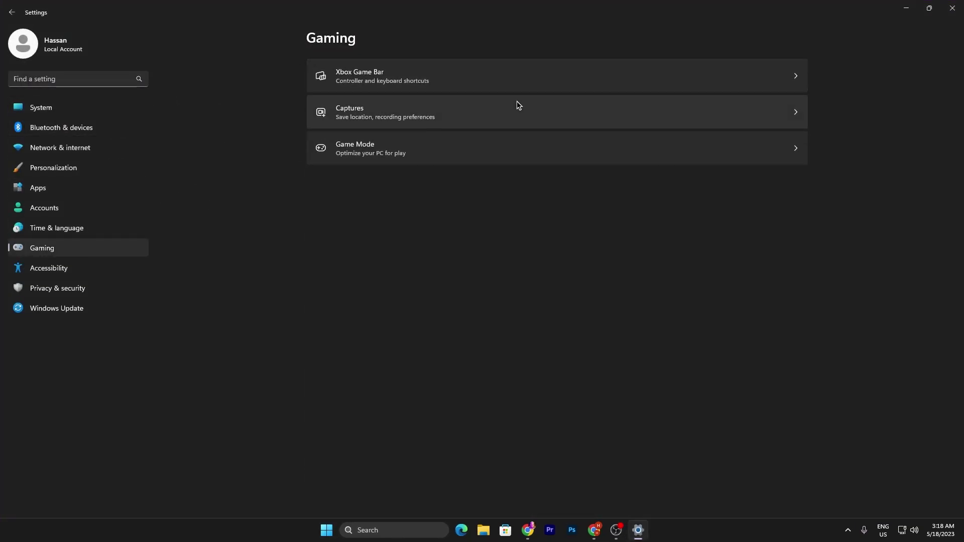
left_click(401, 158)
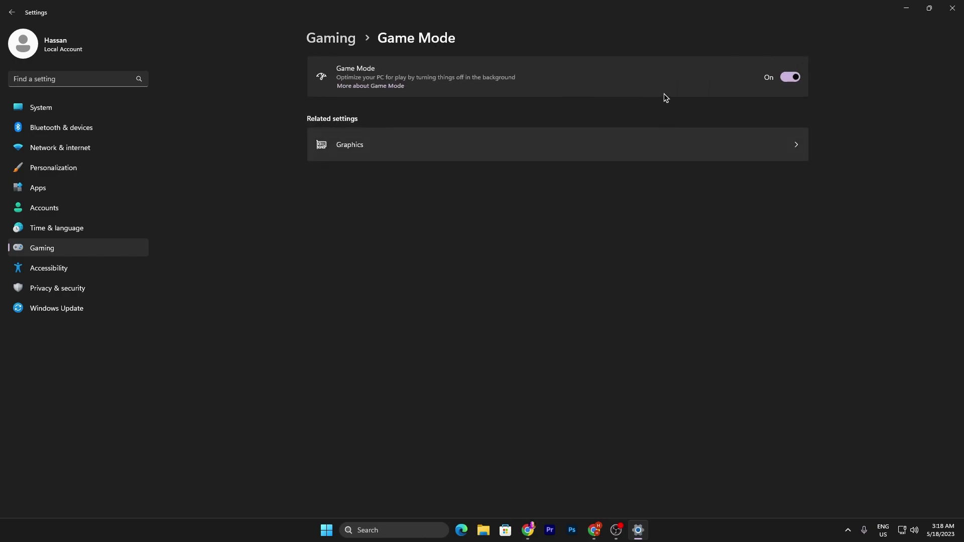
Confirm the Xbox Game Bar controller shortcut is Off, then close Settings.
key("alt+Left")
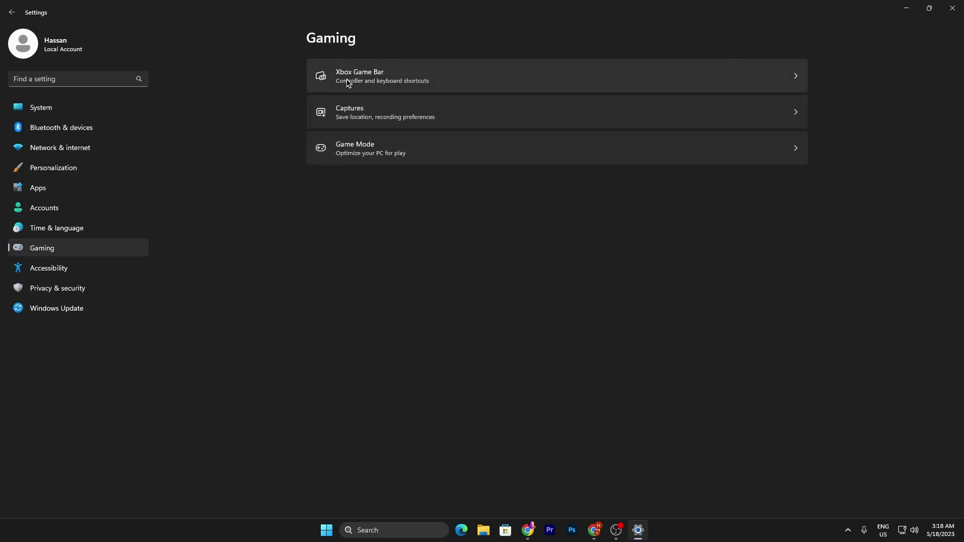
left_click(404, 74)
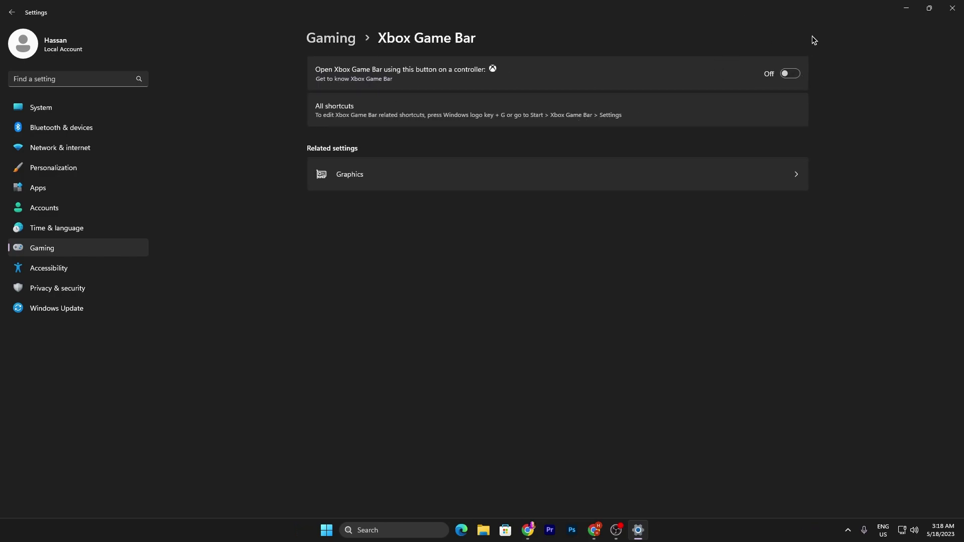
left_click(952, 8)
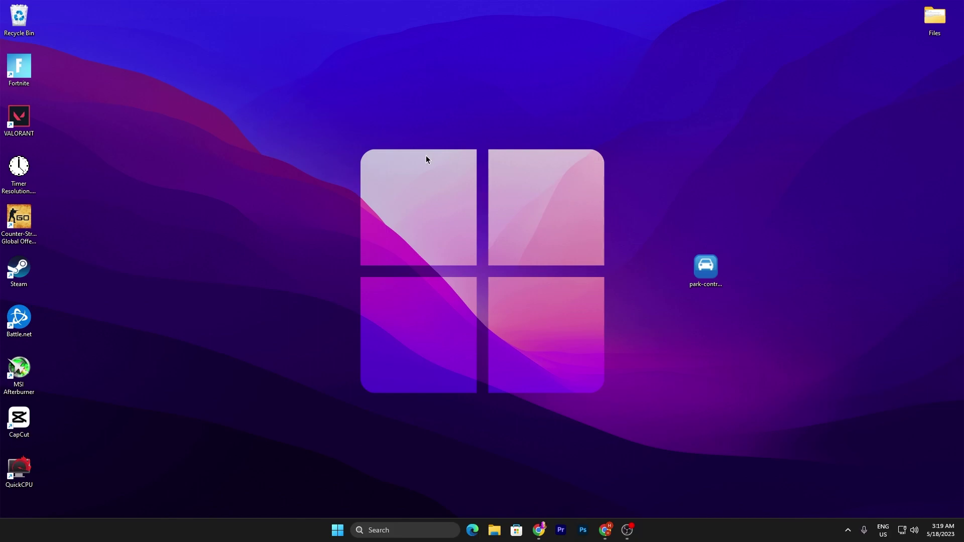
Launch NVIDIA Control Panel from the desktop's full context menu.
right_click(450, 150)
left_click(486, 307)
left_click(533, 389)
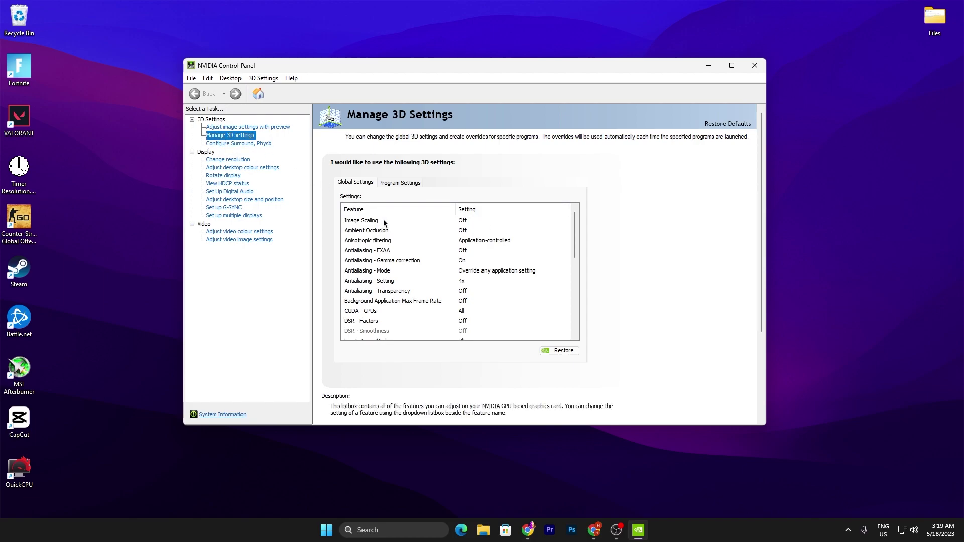
Keep global Low Latency Mode at Ultra, review the other 3D settings, and close the panel.
scroll(572, 229, "down", 1)
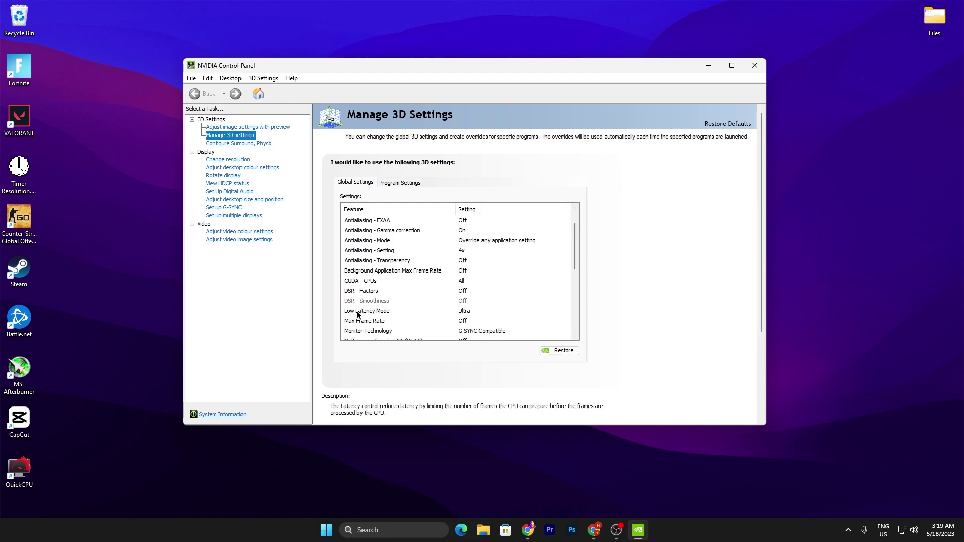
left_click(474, 310)
left_click(473, 311)
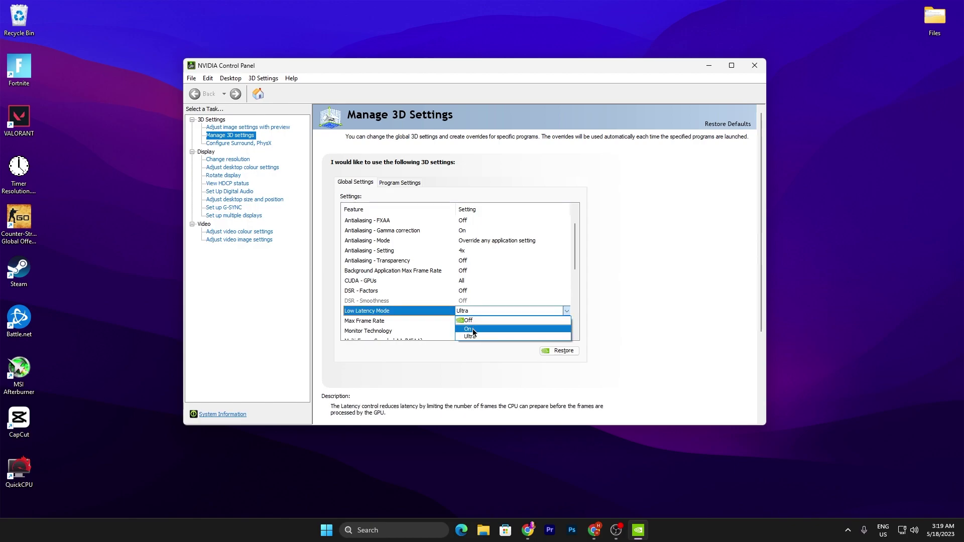
left_click(477, 335)
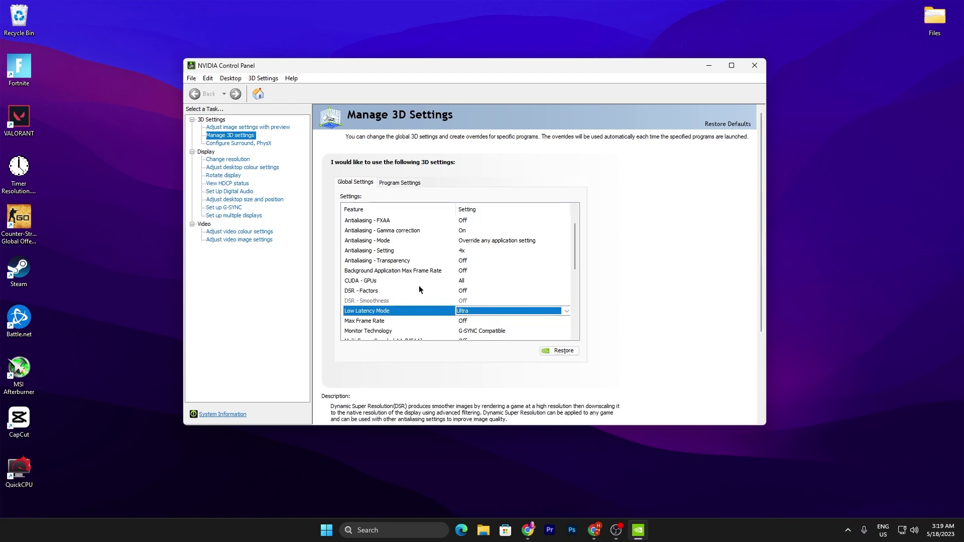
scroll(423, 281, "down", 3)
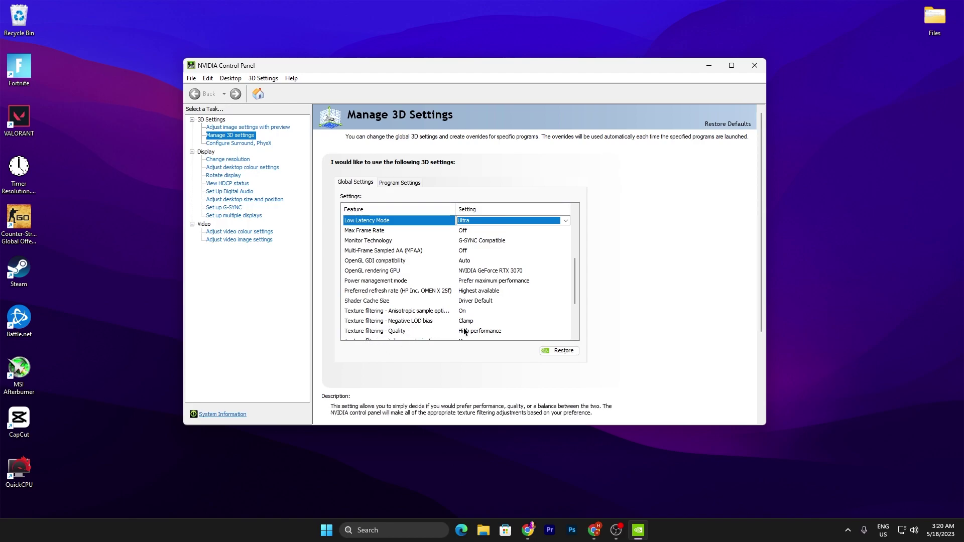
scroll(402, 301, "down", 3)
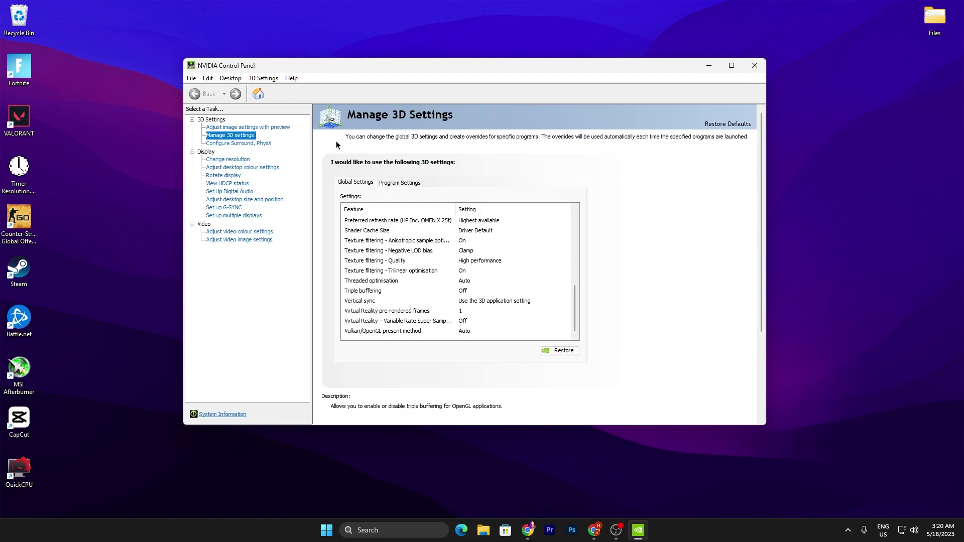
left_click(755, 65)
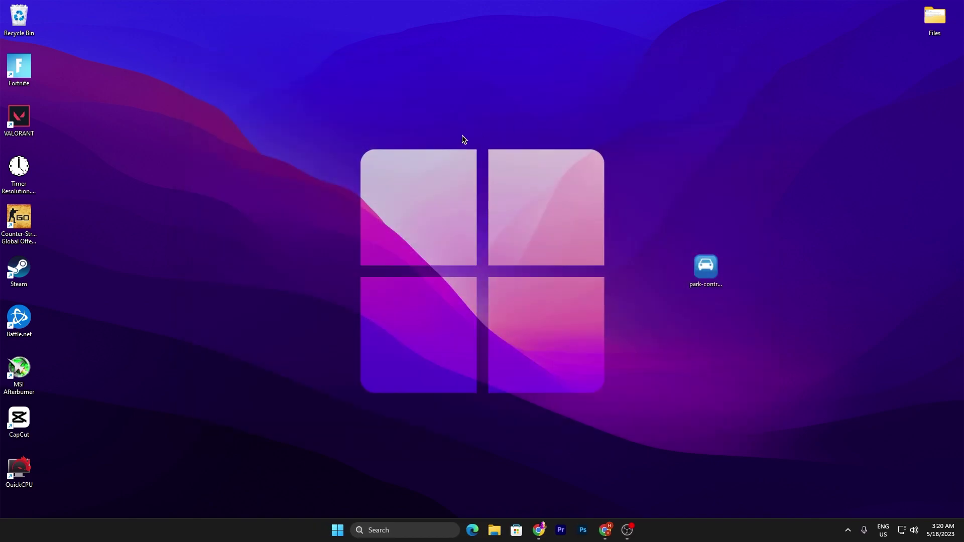